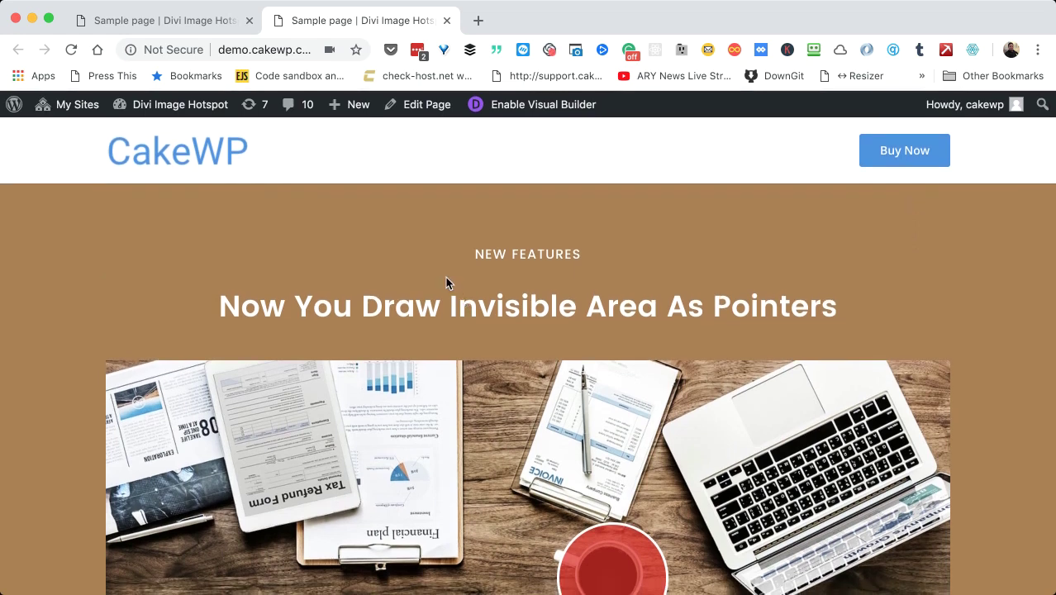
# - Scroll through the desk photo demo, previewing the red cup and phone 'Title Here' tooltips
pyautogui.scroll(-3, 487, 279)
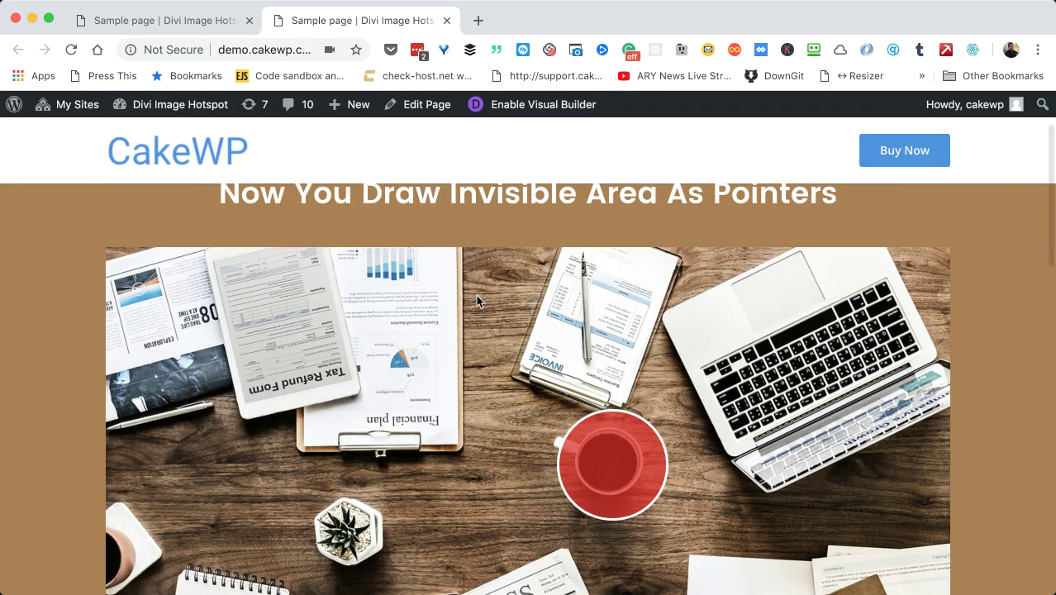
pyautogui.scroll(-1, 476, 294)
pyautogui.scroll(3, 446, 306)
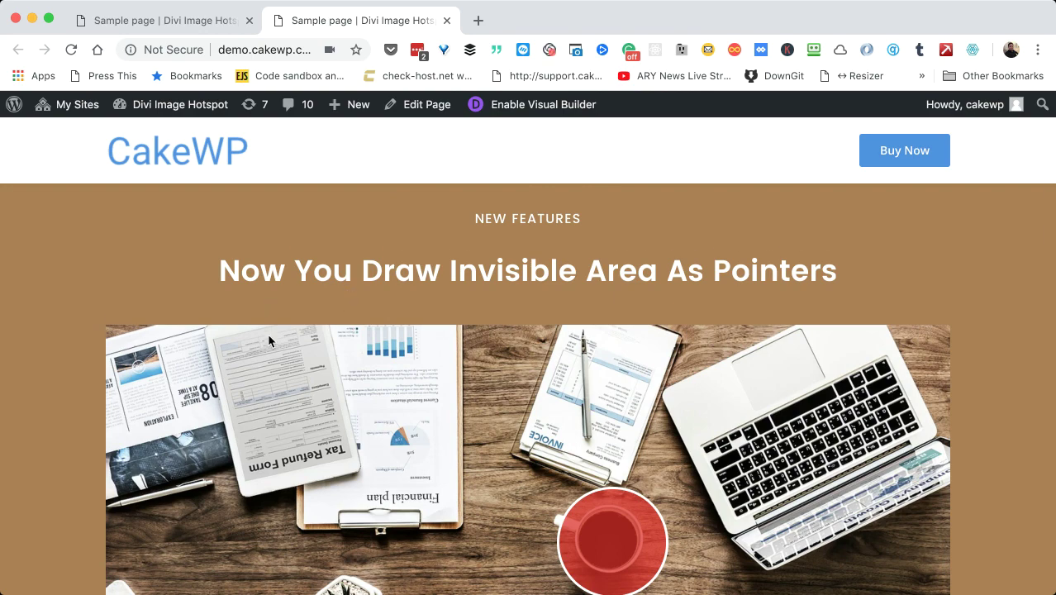
pyautogui.scroll(-2, 267, 333)
pyautogui.scroll(1, 267, 333)
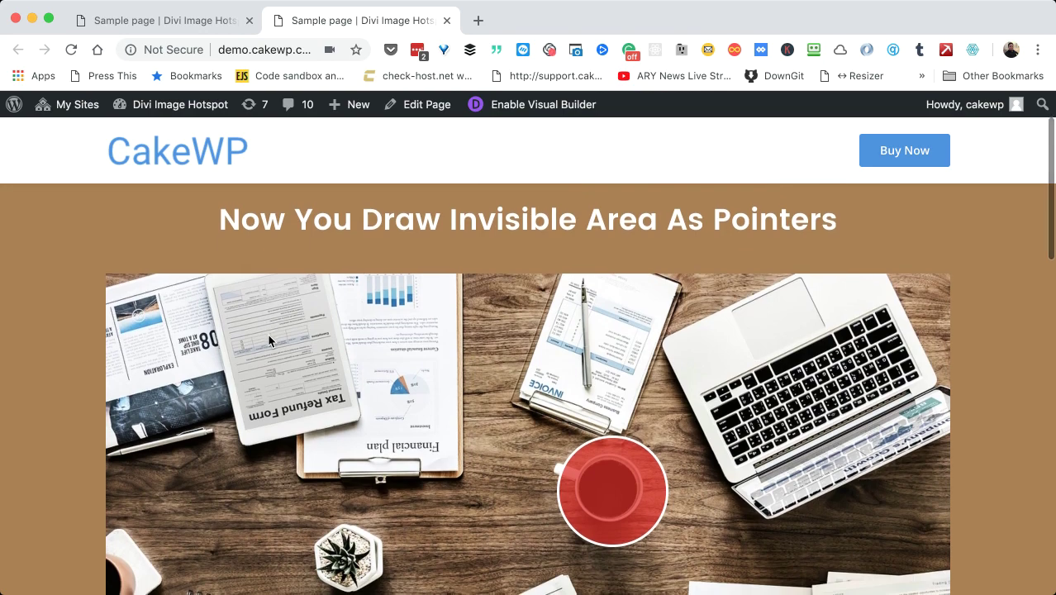
pyautogui.scroll(-2, 547, 395)
pyautogui.scroll(-3, 585, 425)
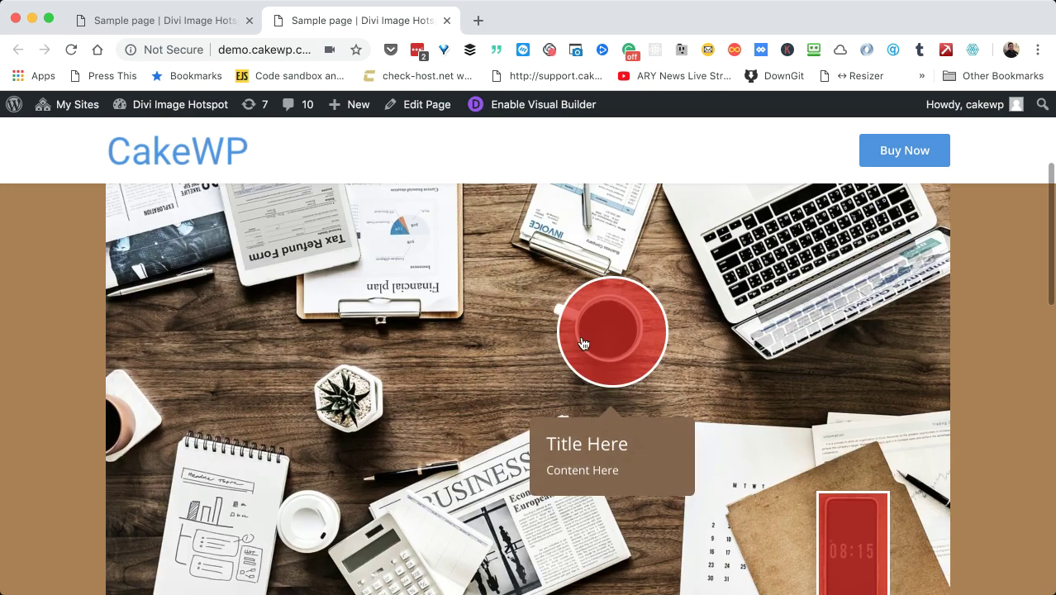
pyautogui.scroll(5, 504, 336)
pyautogui.scroll(-5, 505, 339)
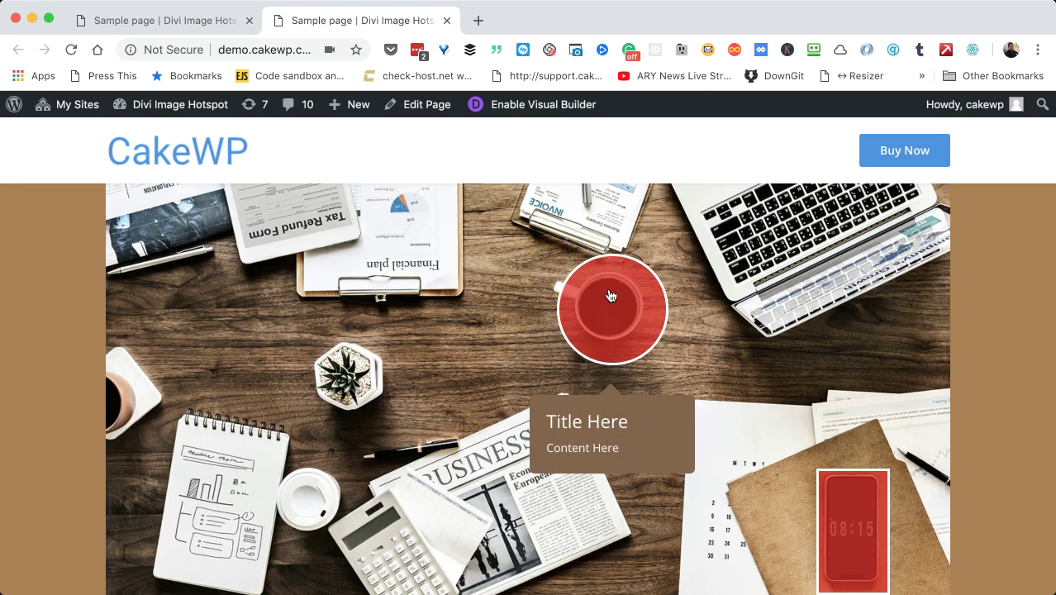
pyautogui.scroll(2, 609, 295)
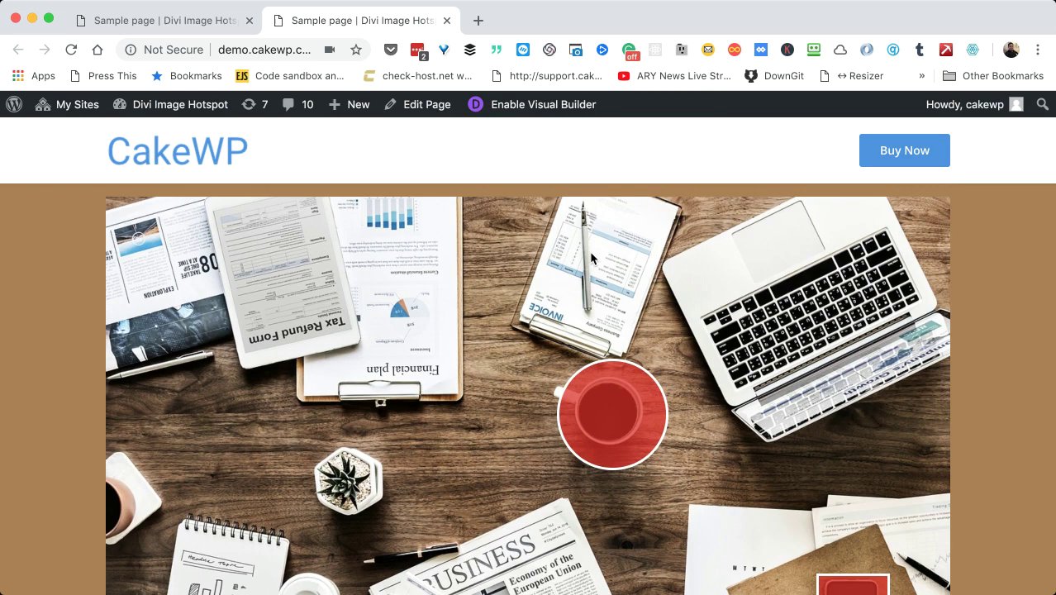
pyautogui.scroll(-3, 570, 272)
pyautogui.scroll(-1, 545, 294)
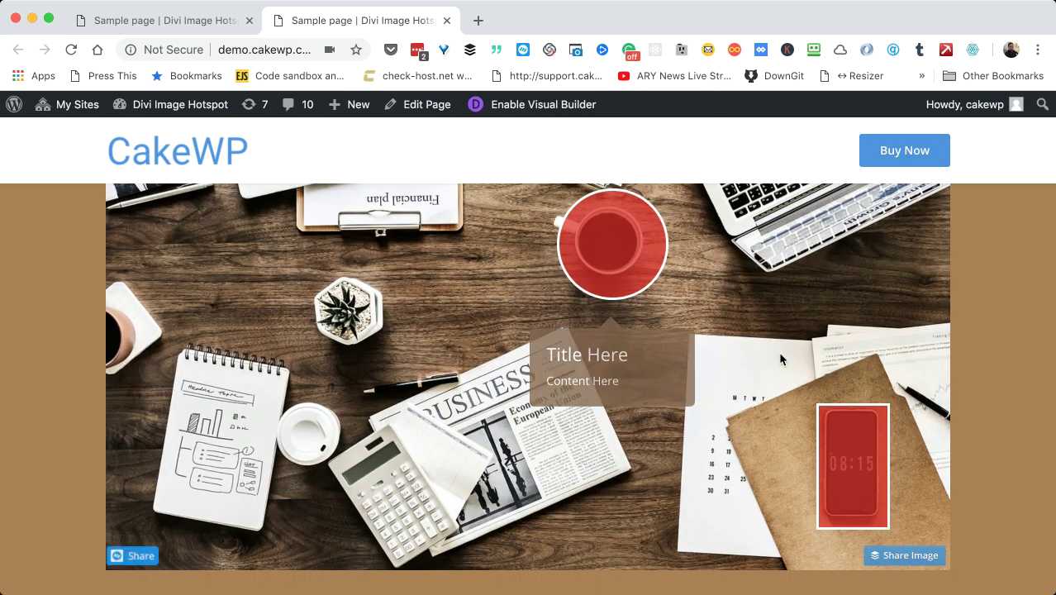
pyautogui.moveTo(612, 413)
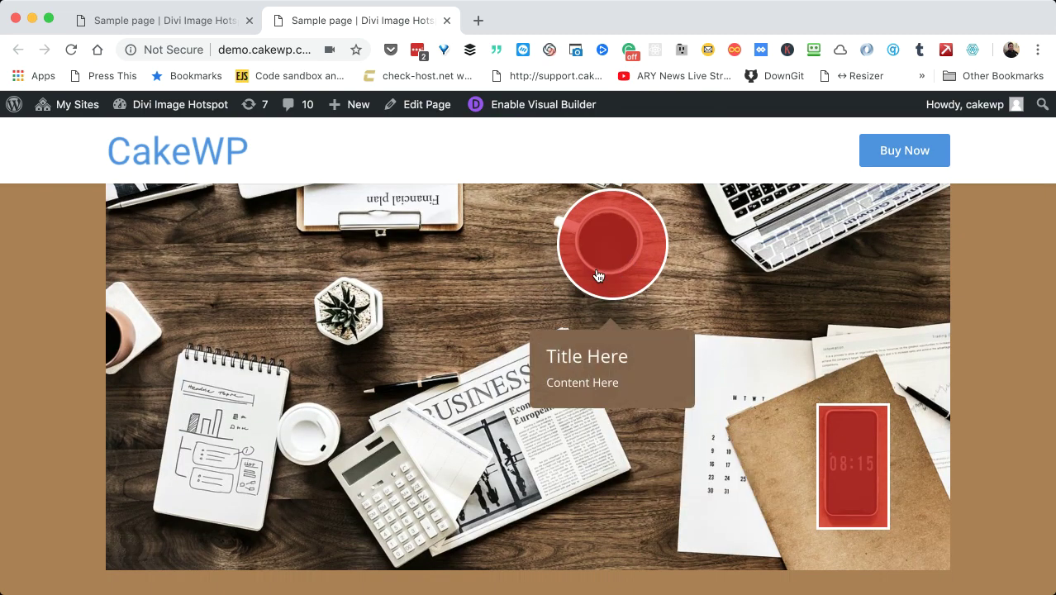
pyautogui.scroll(1, 598, 275)
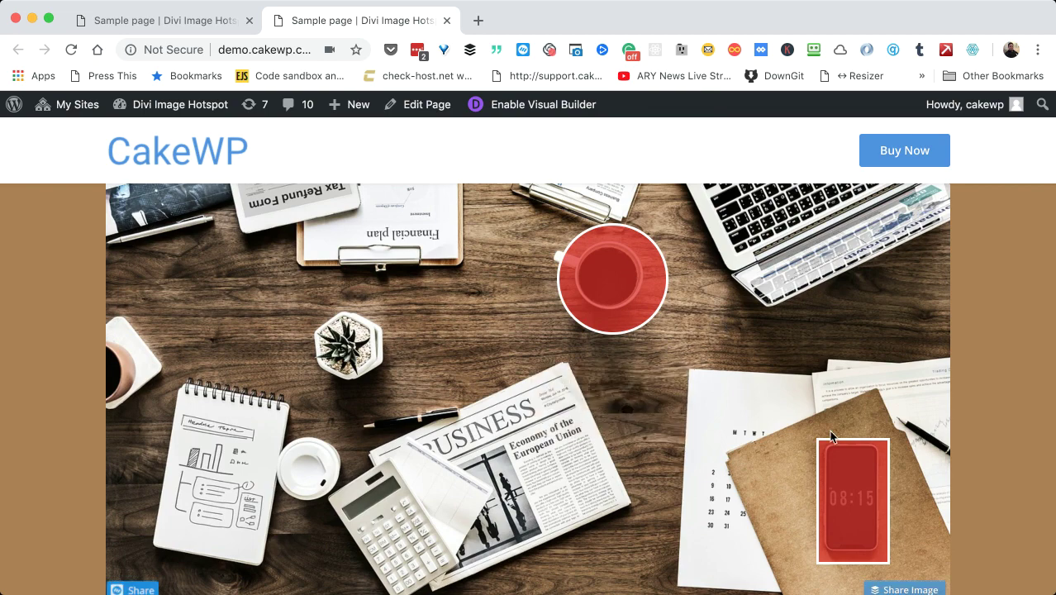
pyautogui.moveTo(853, 466)
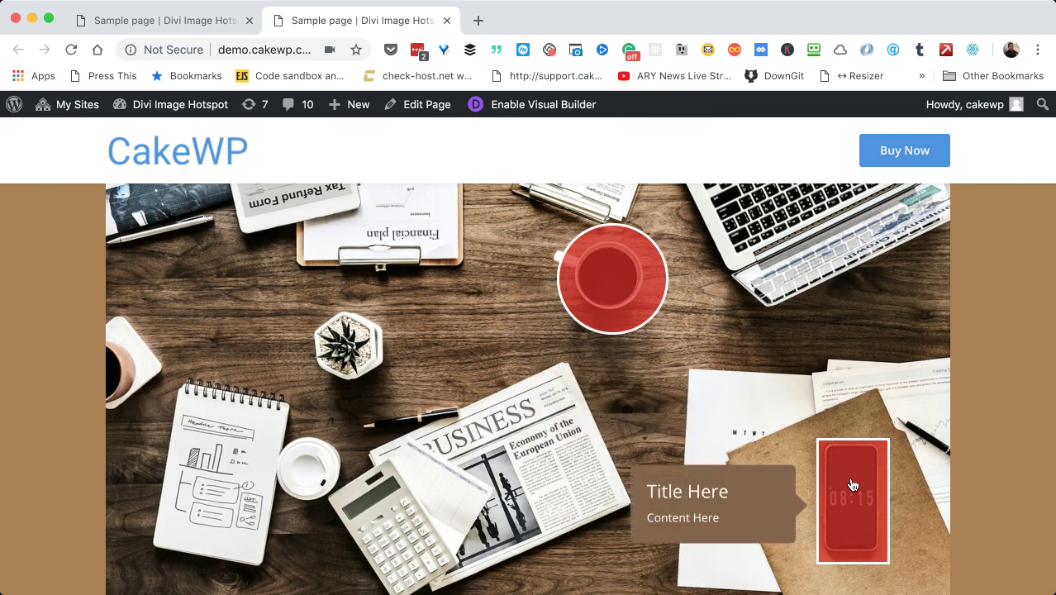
pyautogui.scroll(-2, 727, 449)
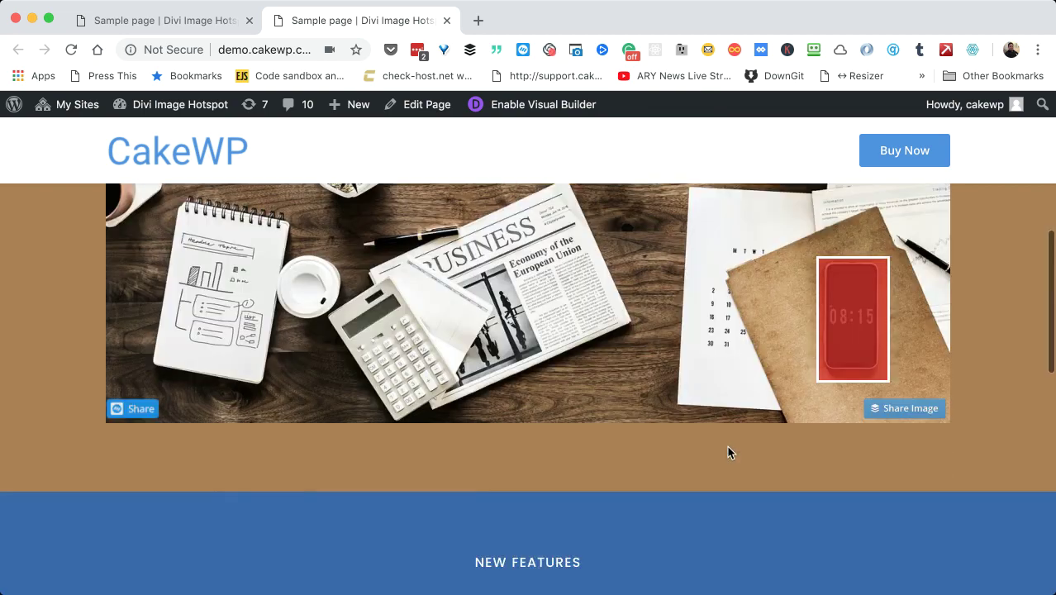
# - Preview the brick-wall framed-picture pointers' tooltips, then return to the desk photo
pyautogui.scroll(-4, 728, 448)
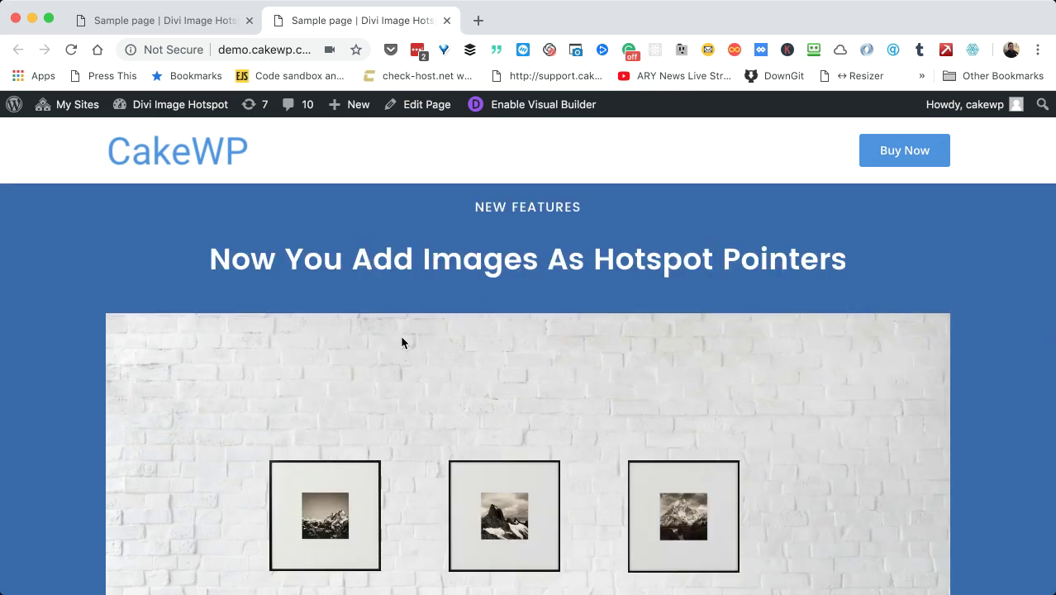
pyautogui.scroll(-2, 400, 342)
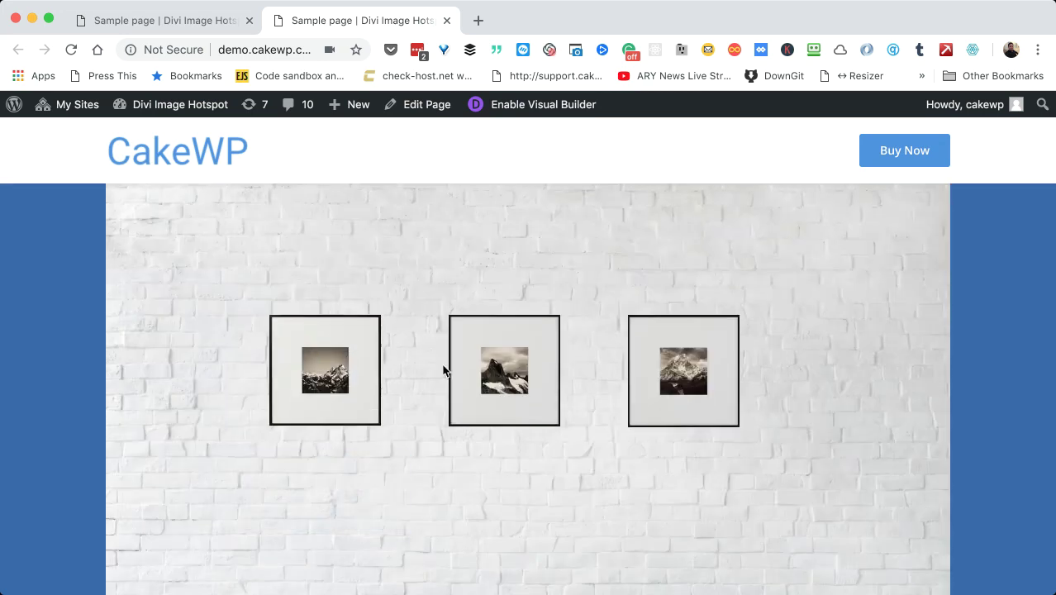
pyautogui.moveTo(504, 370)
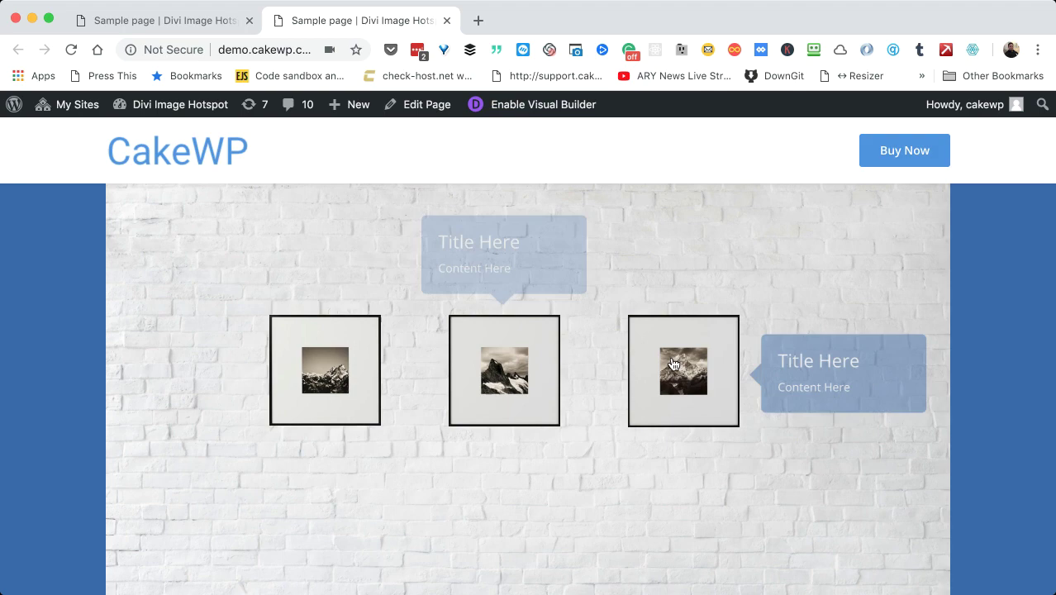
pyautogui.scroll(-2, 606, 402)
pyautogui.scroll(-3, 606, 402)
pyautogui.scroll(5, 607, 403)
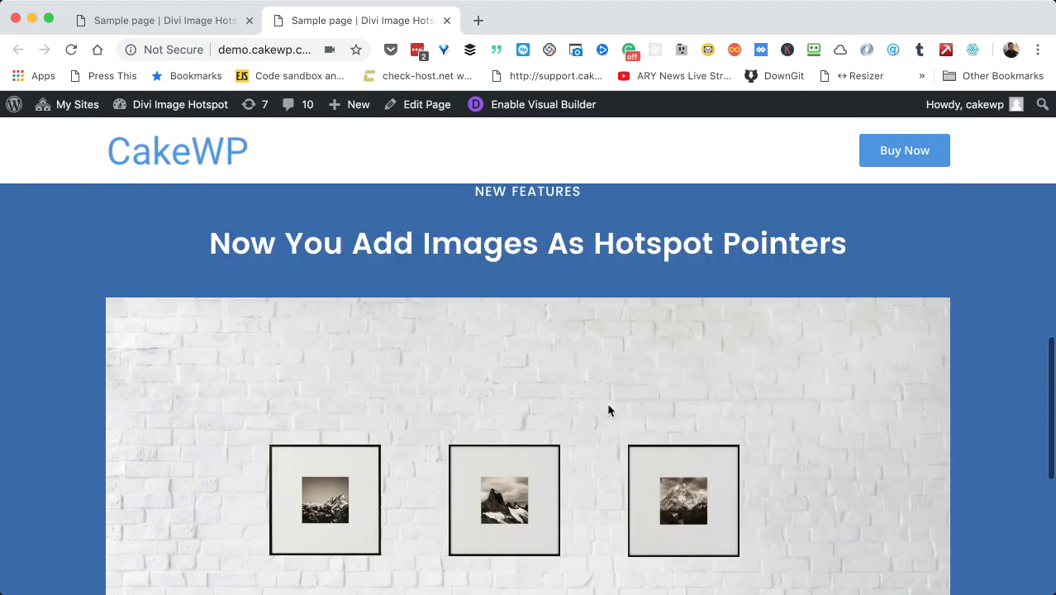
pyautogui.scroll(2, 607, 403)
pyautogui.scroll(5, 607, 403)
pyautogui.scroll(3, 607, 403)
pyautogui.scroll(2, 607, 403)
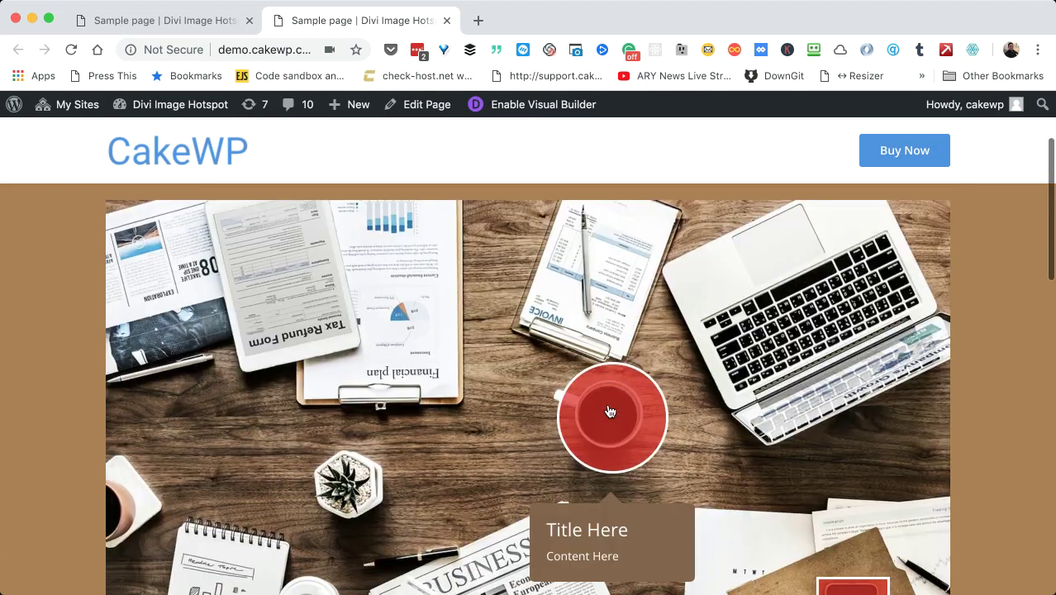
# - Switch to the Visual Builder tab and review the desk image's cup and phone hotspots
pyautogui.click(200, 29)
pyautogui.moveTo(469, 388)
pyautogui.scroll(-1, 469, 388)
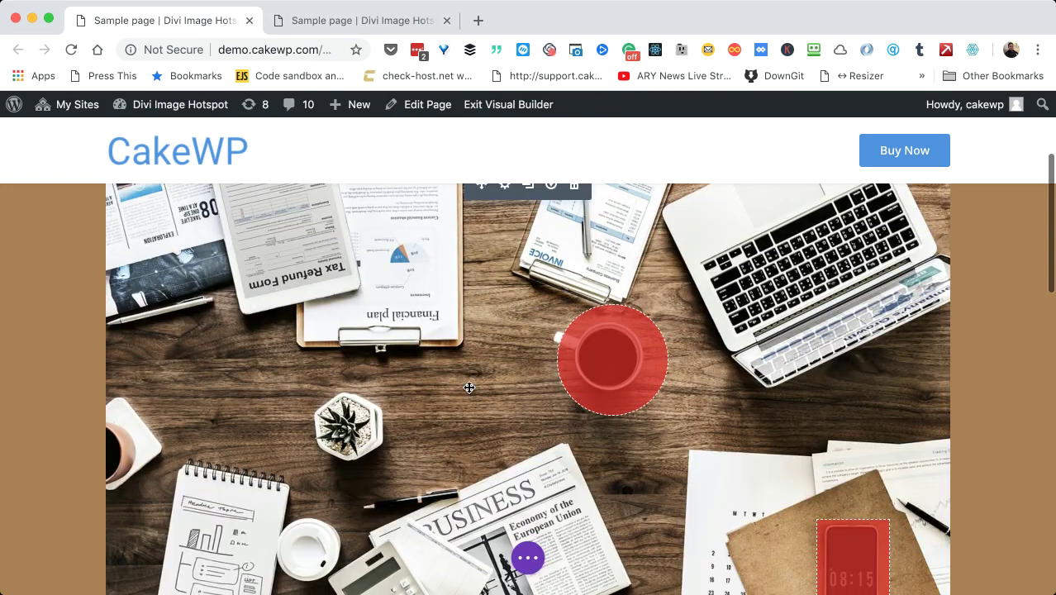
pyautogui.scroll(2, 469, 384)
pyautogui.scroll(-2, 591, 404)
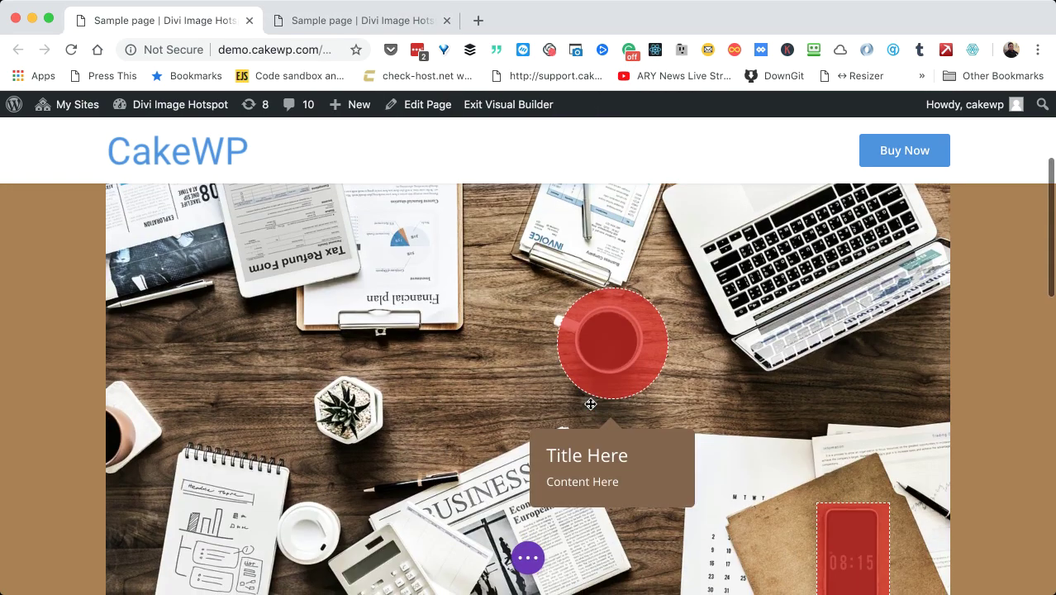
pyautogui.scroll(-2, 658, 360)
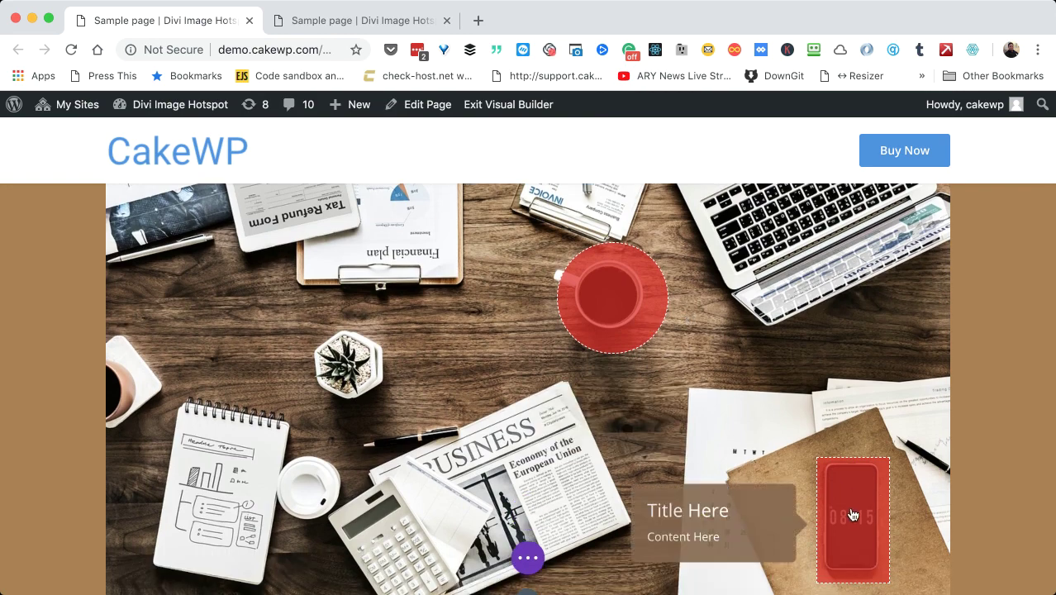
pyautogui.scroll(-1, 593, 387)
pyautogui.scroll(-2, 592, 386)
pyautogui.scroll(3, 592, 386)
pyautogui.scroll(1, 592, 388)
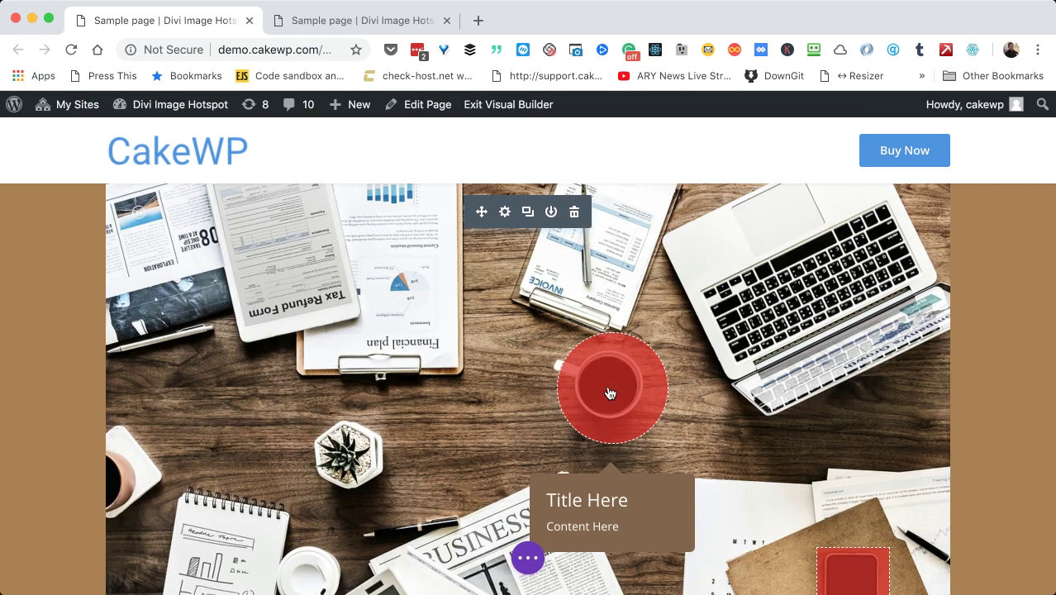
# - Open the desk image hotspot's settings and set Pointer Element to Icon
pyautogui.click(609, 393)
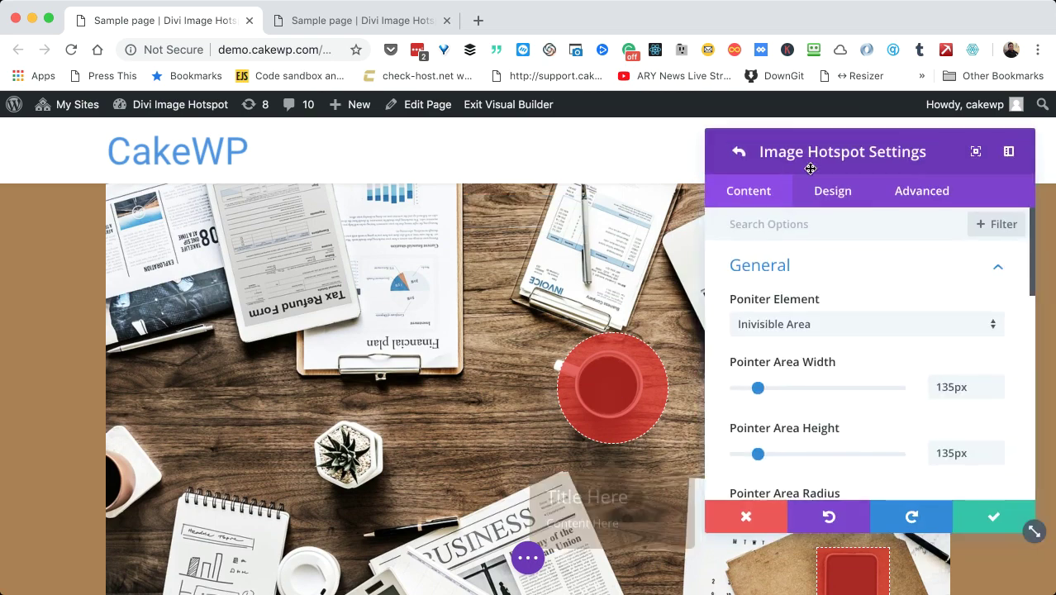
pyautogui.moveTo(811, 169)
pyautogui.mouseDown()
pyautogui.moveTo(809, 190)
pyautogui.moveTo(806, 162)
pyautogui.mouseUp()
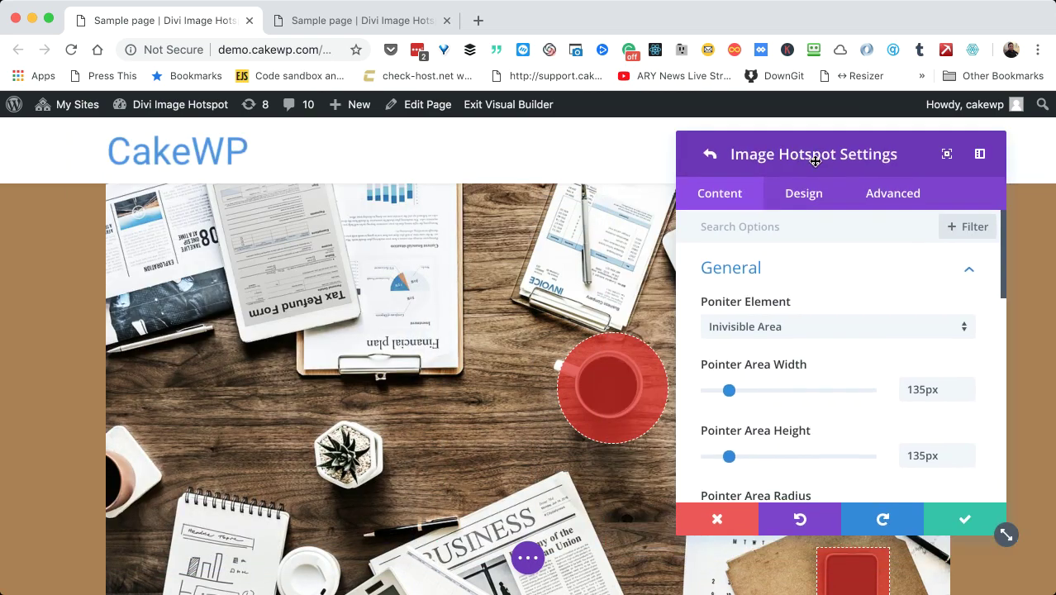
pyautogui.click(767, 324)
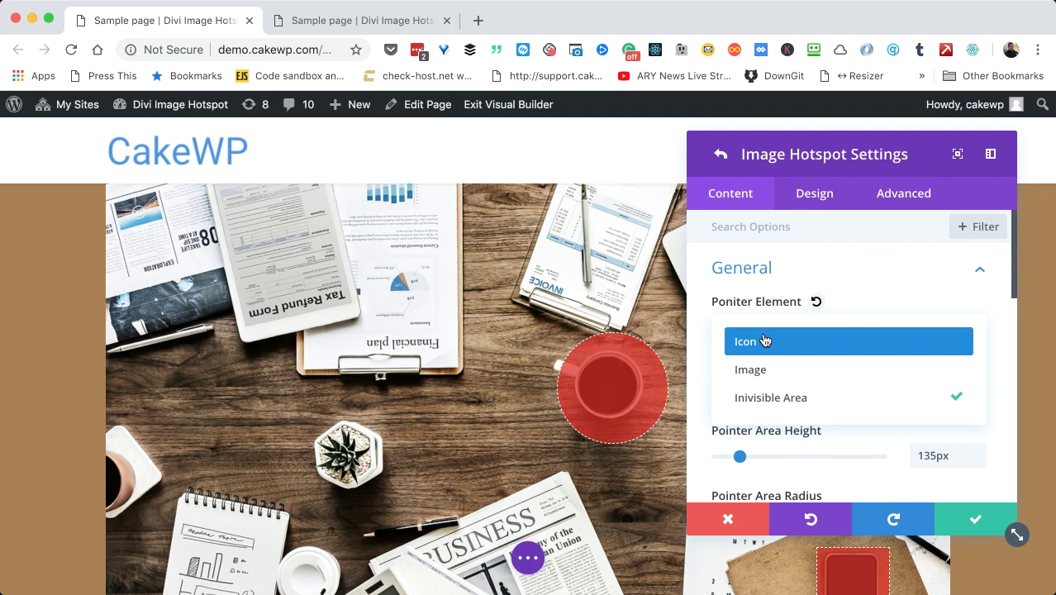
pyautogui.click(765, 341)
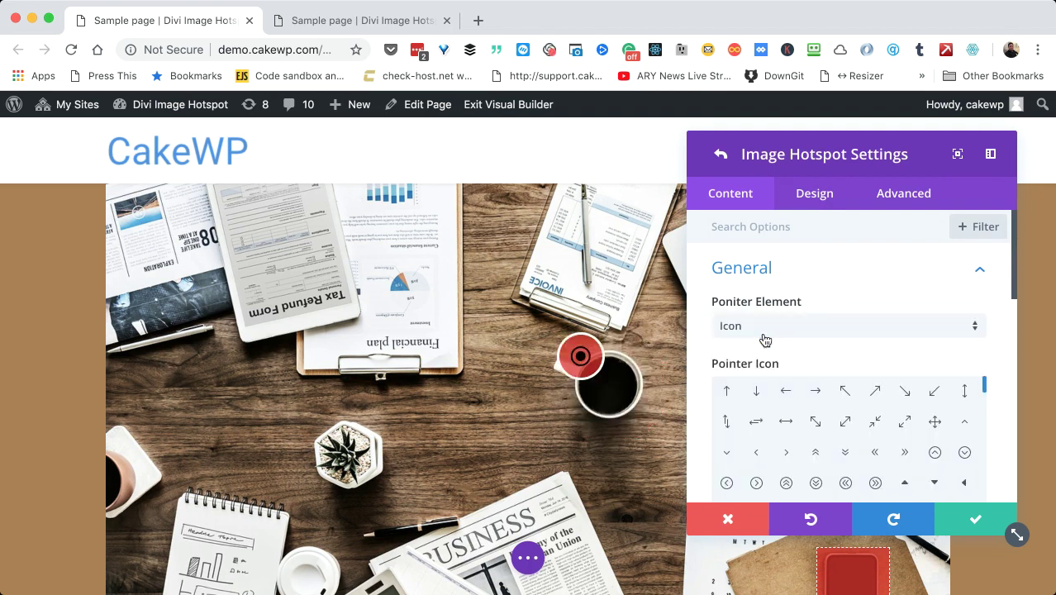
# - Try Pointer Element as Image, then set it back to Invisible Area
pyautogui.click(760, 328)
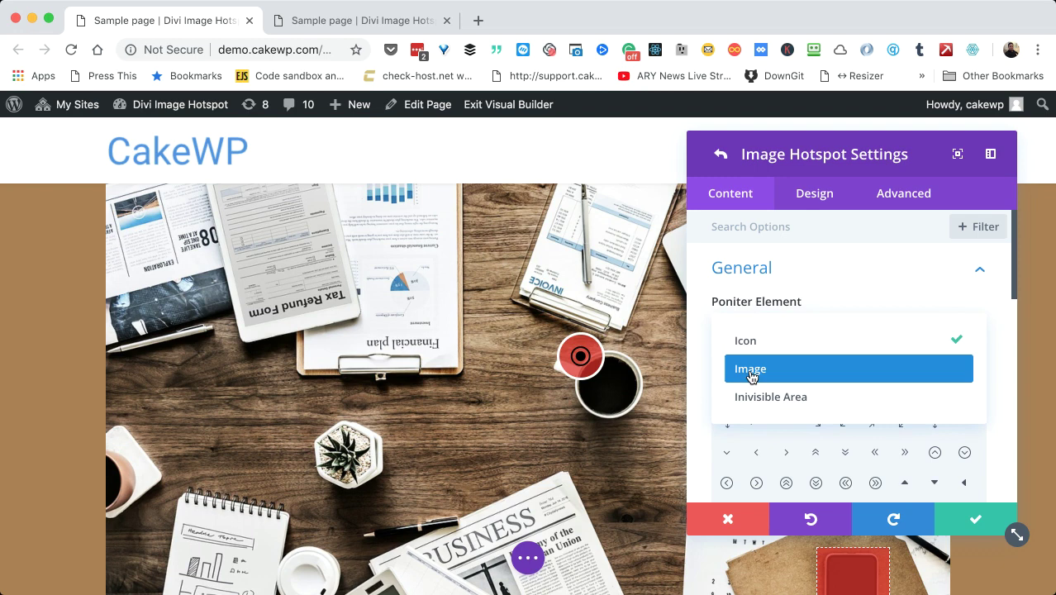
pyautogui.click(751, 369)
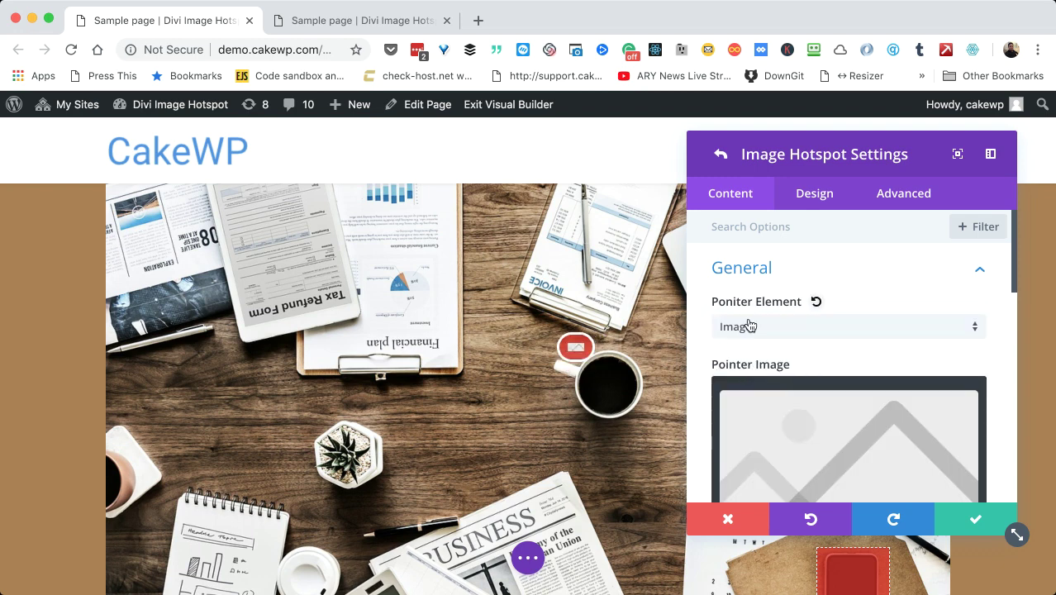
pyautogui.click(748, 325)
pyautogui.click(755, 399)
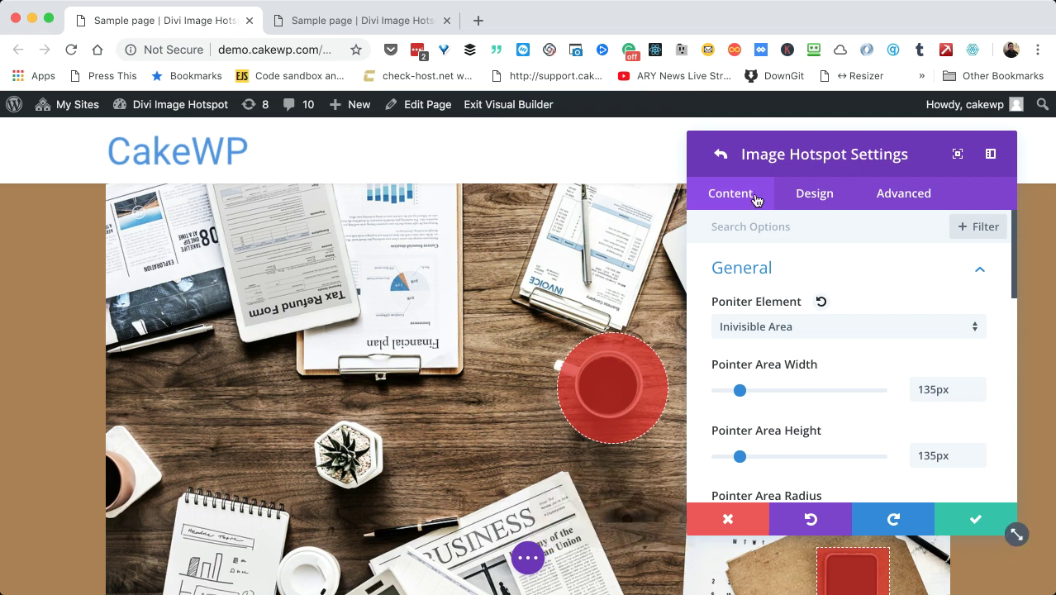
# - Adjust the invisible area's width, height and radius, ending at a 100% round circle
pyautogui.moveTo(812, 161); pyautogui.dragTo(859, 169)
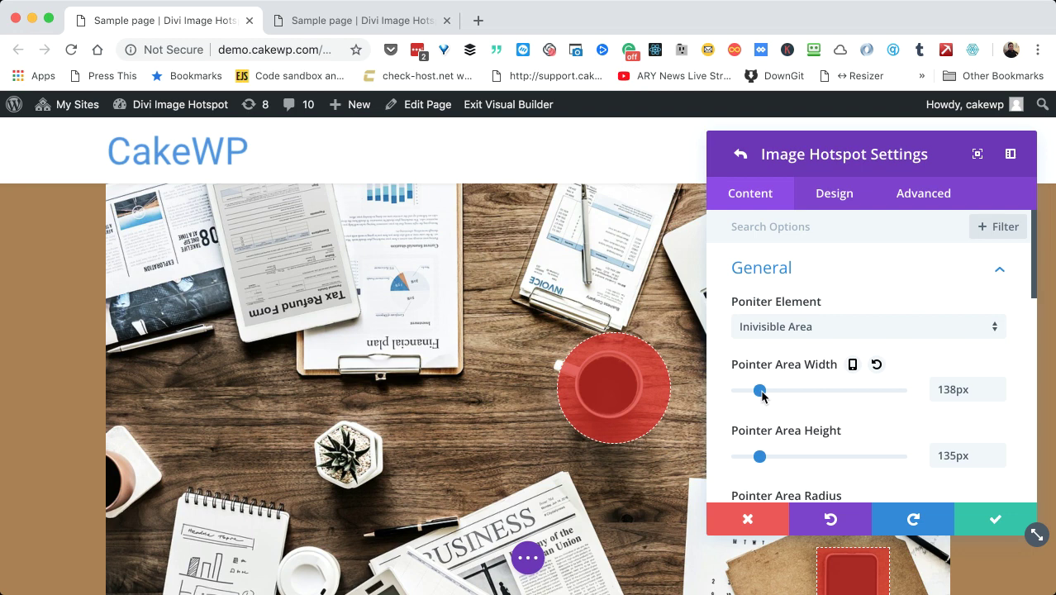
pyautogui.moveTo(759, 395)
pyautogui.mouseDown()
pyautogui.moveTo(776, 394)
pyautogui.moveTo(760, 394)
pyautogui.mouseUp()
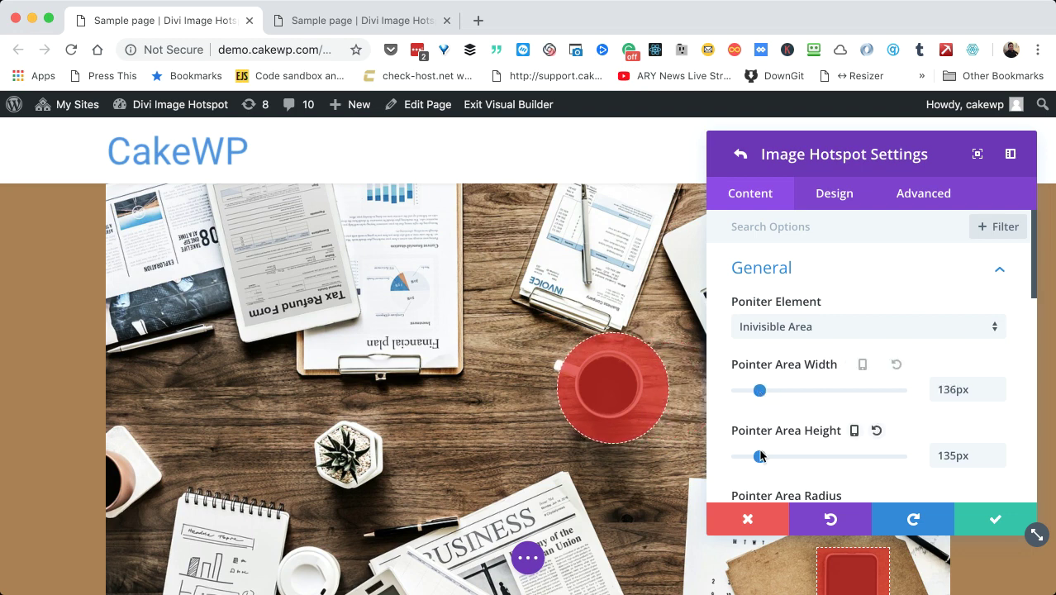
pyautogui.moveTo(759, 456)
pyautogui.mouseDown()
pyautogui.moveTo(772, 456)
pyautogui.moveTo(760, 457)
pyautogui.mouseUp()
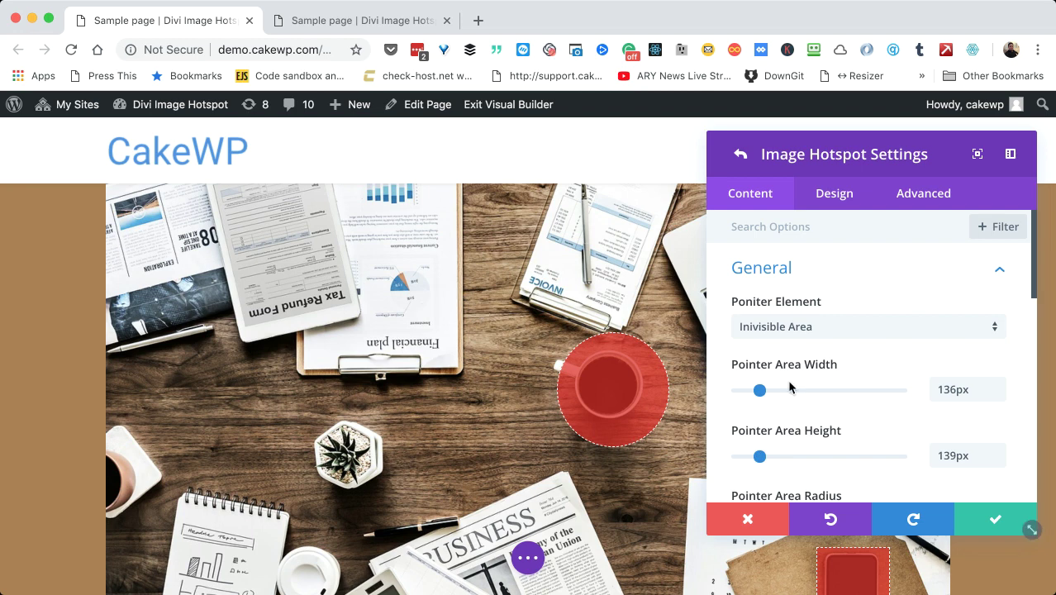
pyautogui.scroll(-3, 764, 446)
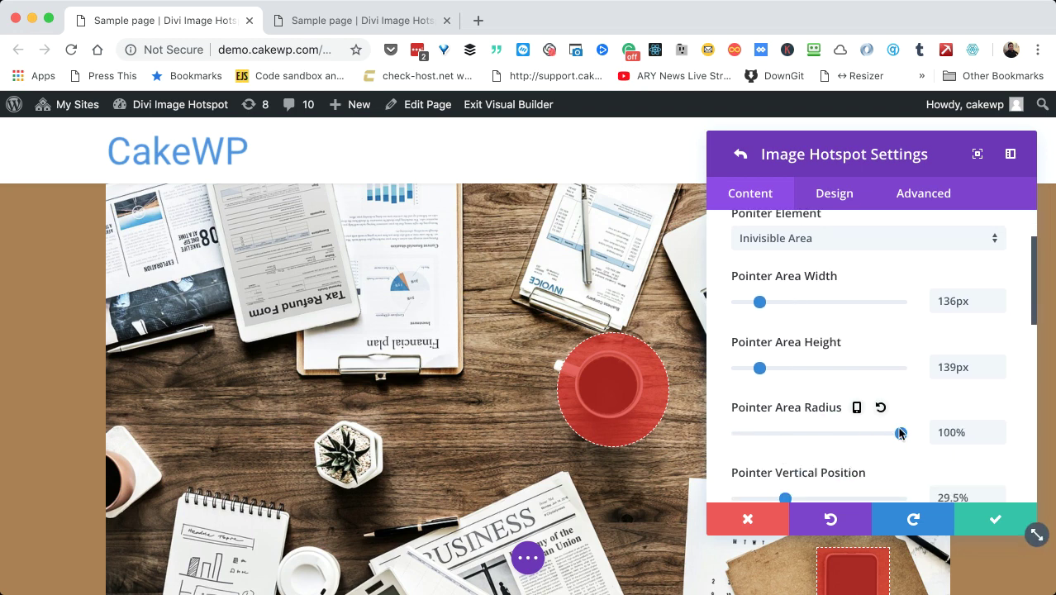
pyautogui.moveTo(899, 436)
pyautogui.mouseDown()
pyautogui.moveTo(727, 438)
pyautogui.moveTo(819, 434)
pyautogui.moveTo(907, 449)
pyautogui.mouseUp()
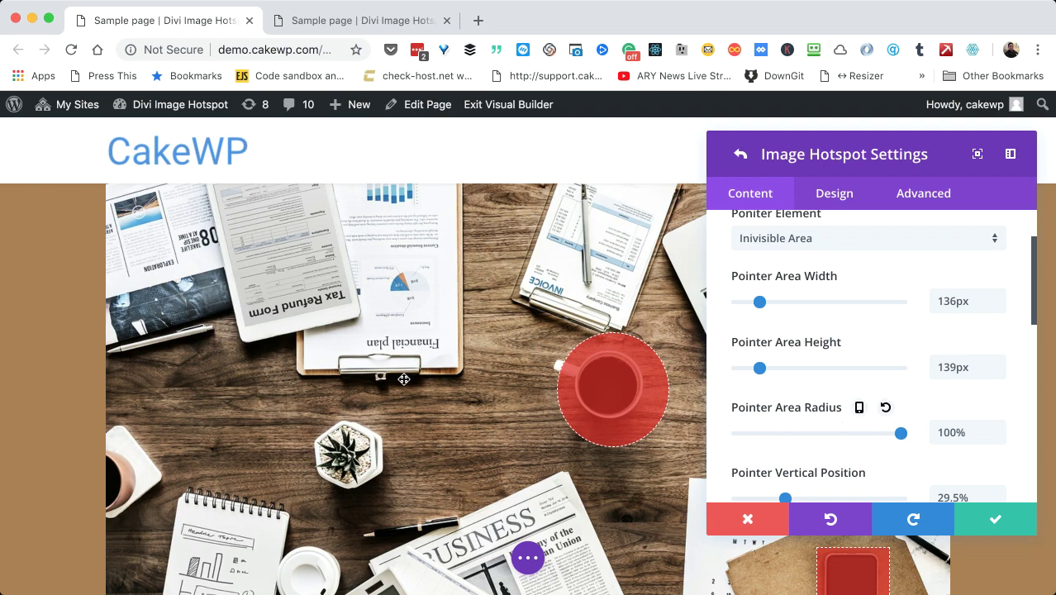
# - Move the circular hotspot area down and left onto the plant pot
pyautogui.scroll(1, 381, 380)
pyautogui.scroll(-2, 381, 380)
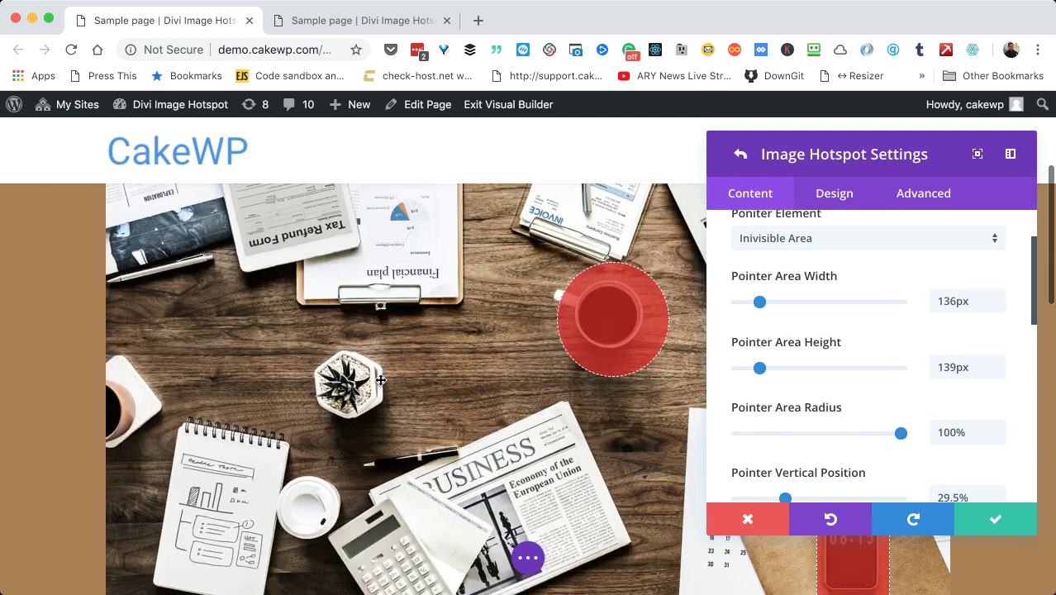
pyautogui.scroll(-1, 805, 430)
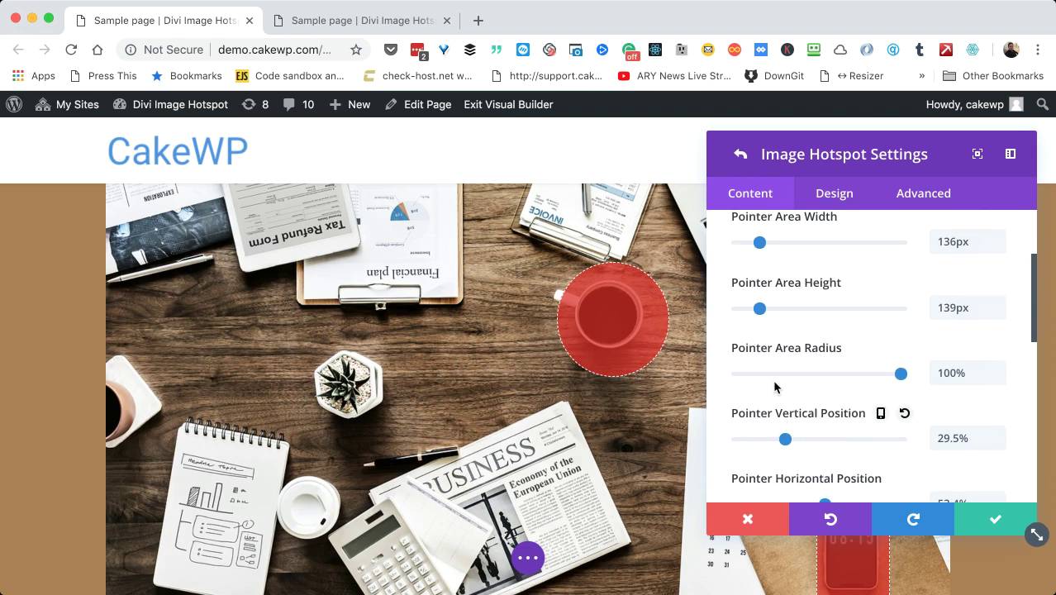
pyautogui.scroll(-1, 733, 434)
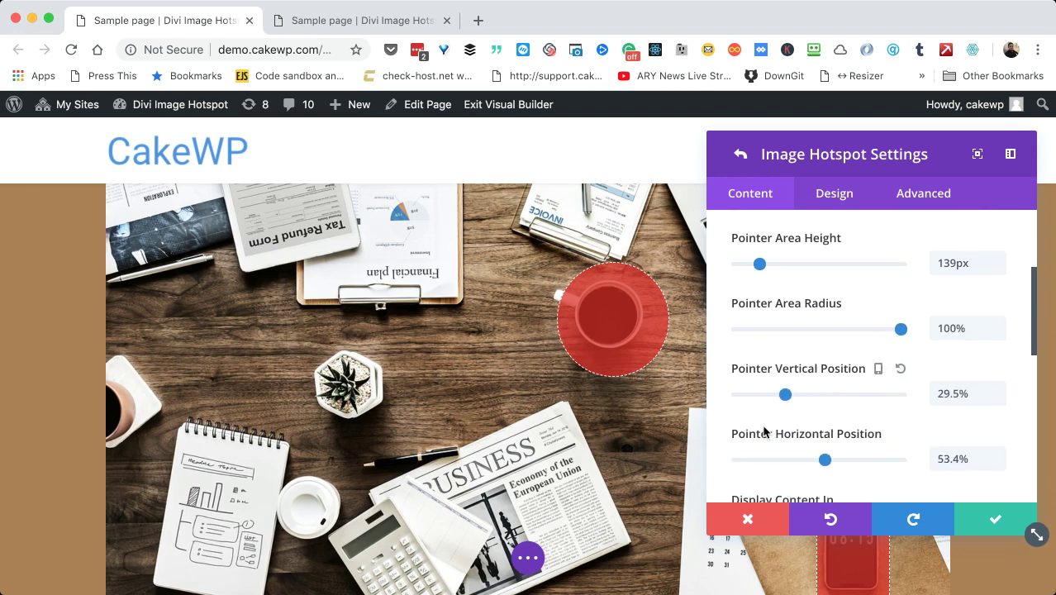
pyautogui.moveTo(785, 389)
pyautogui.mouseDown()
pyautogui.moveTo(769, 394)
pyautogui.moveTo(782, 397)
pyautogui.mouseUp()
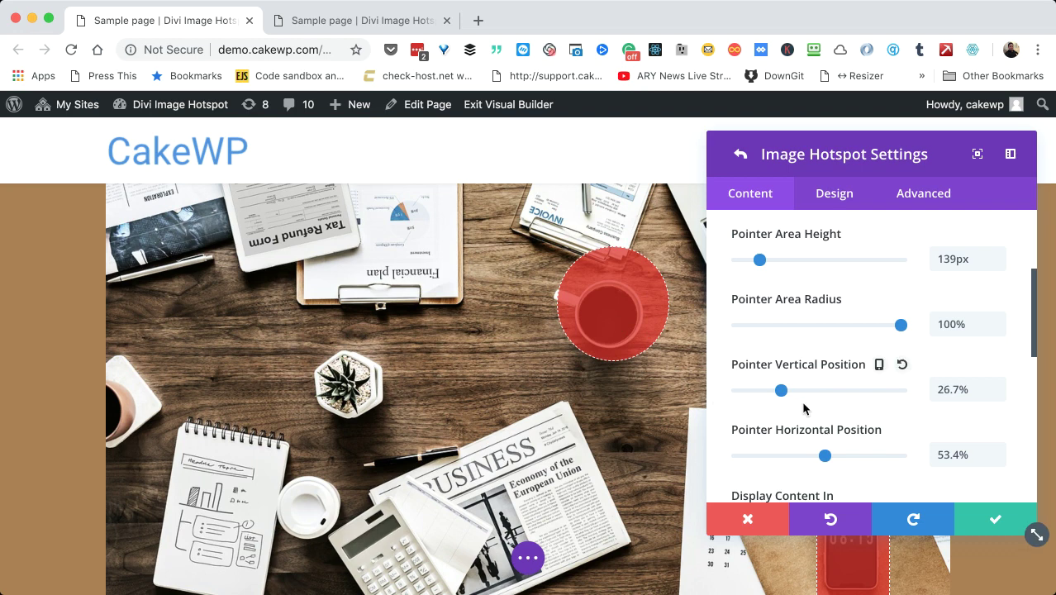
pyautogui.moveTo(782, 391); pyautogui.dragTo(799, 391)
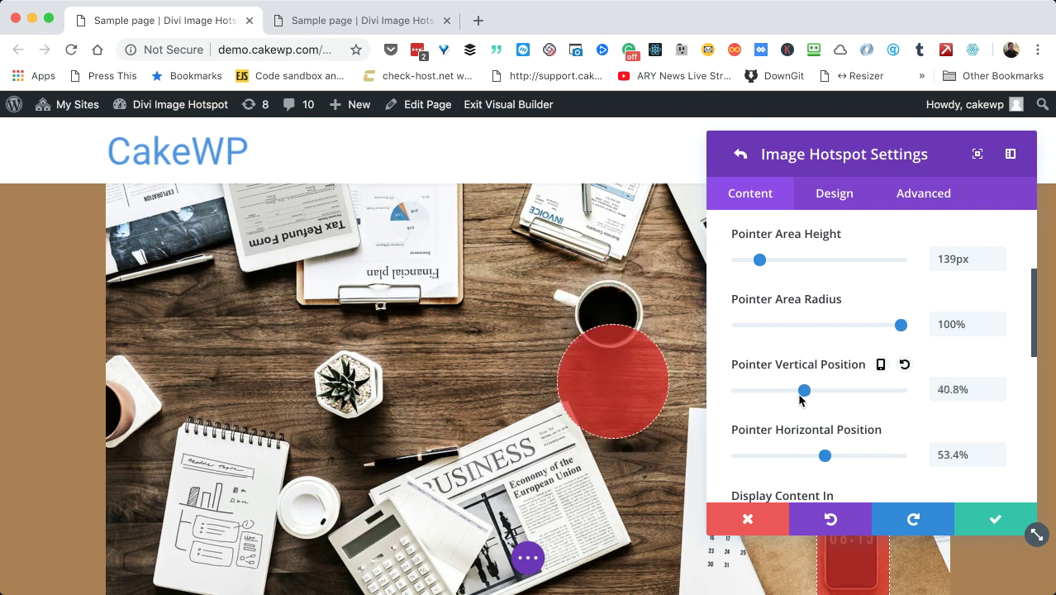
pyautogui.moveTo(825, 456)
pyautogui.mouseDown()
pyautogui.moveTo(765, 459)
pyautogui.moveTo(774, 461)
pyautogui.mouseUp()
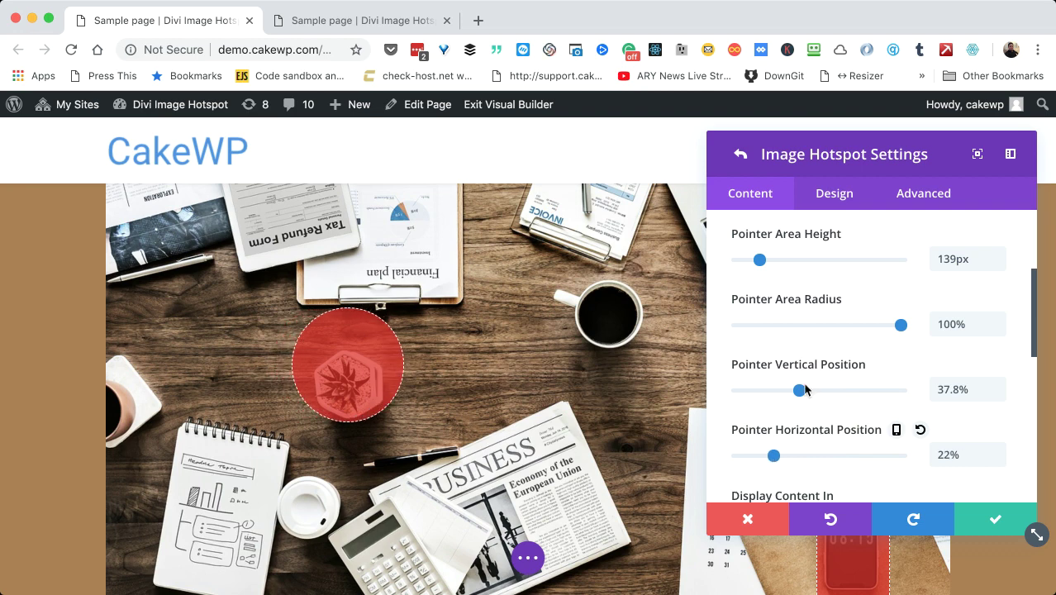
pyautogui.moveTo(799, 392); pyautogui.dragTo(805, 392)
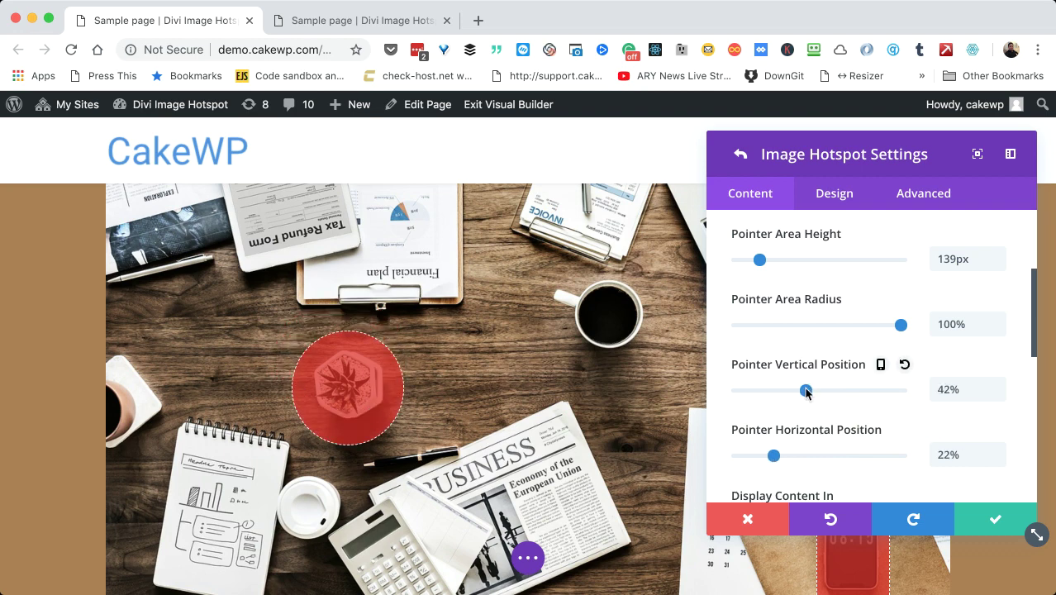
# - Size the area to 116px by 115px at 42.6% vertical, 23.3% horizontal position
pyautogui.scroll(3, 768, 285)
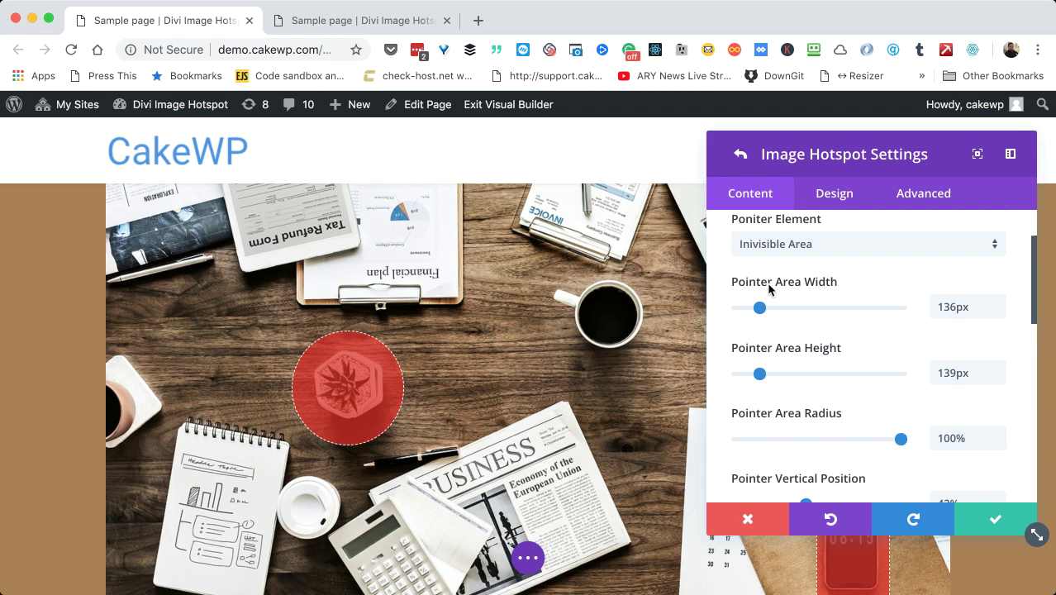
pyautogui.moveTo(760, 310); pyautogui.dragTo(756, 313)
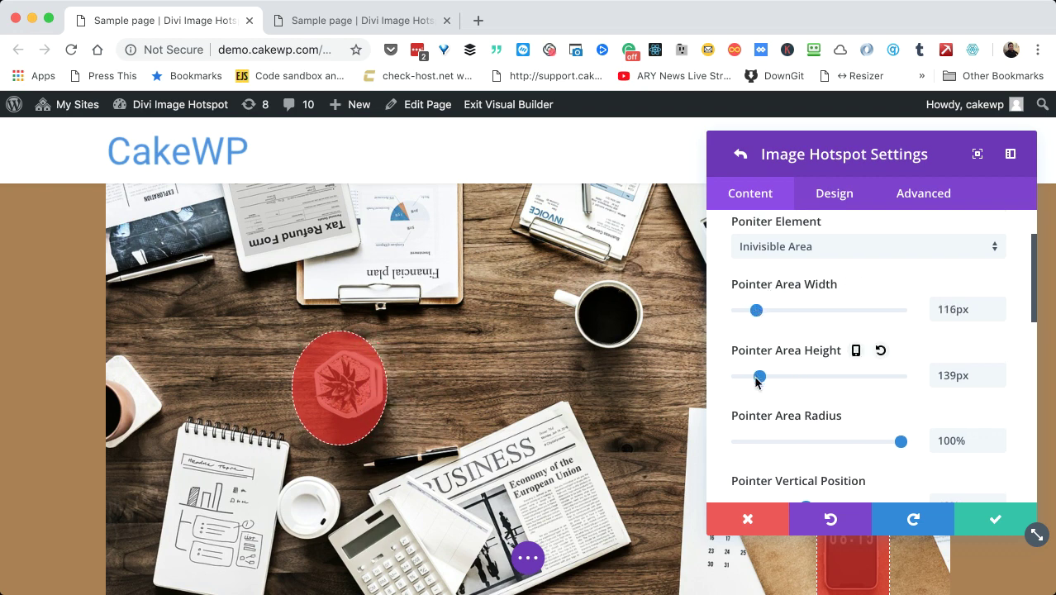
pyautogui.moveTo(758, 384); pyautogui.dragTo(756, 387)
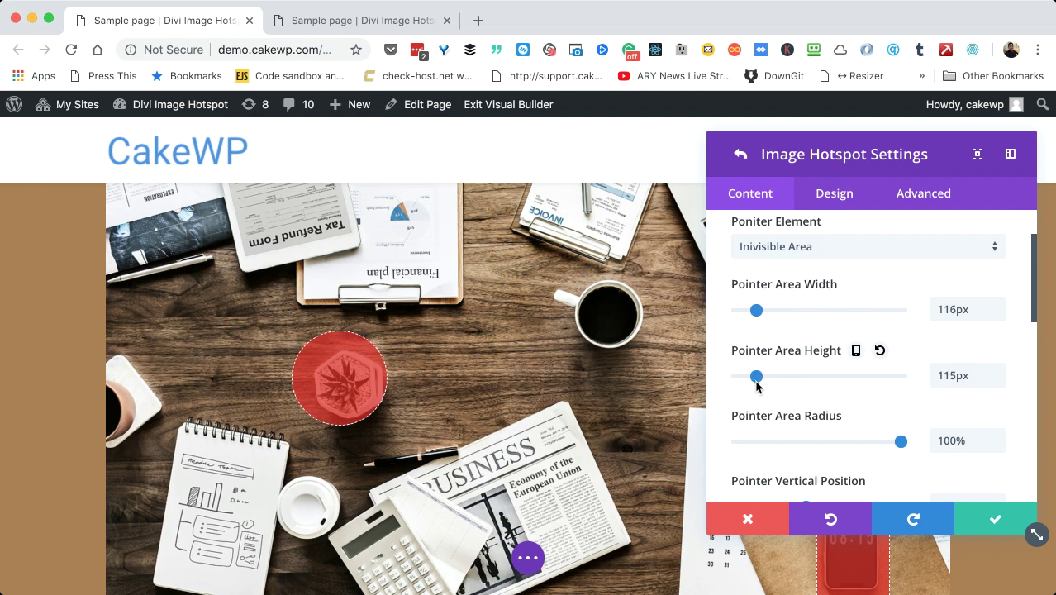
pyautogui.moveTo(899, 442); pyautogui.dragTo(903, 444)
pyautogui.scroll(-2, 807, 436)
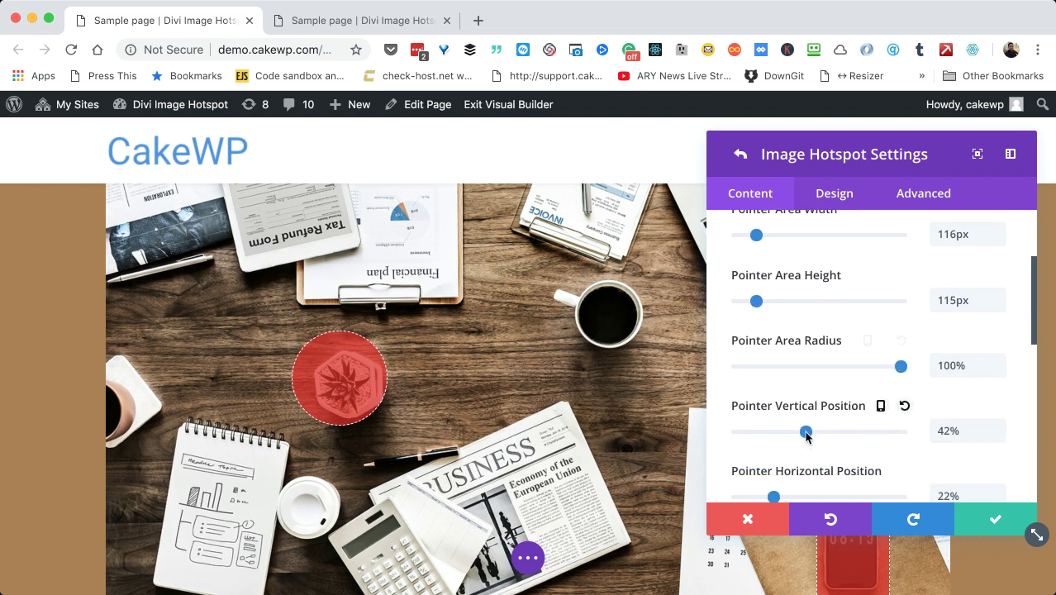
pyautogui.moveTo(807, 437); pyautogui.dragTo(807, 436)
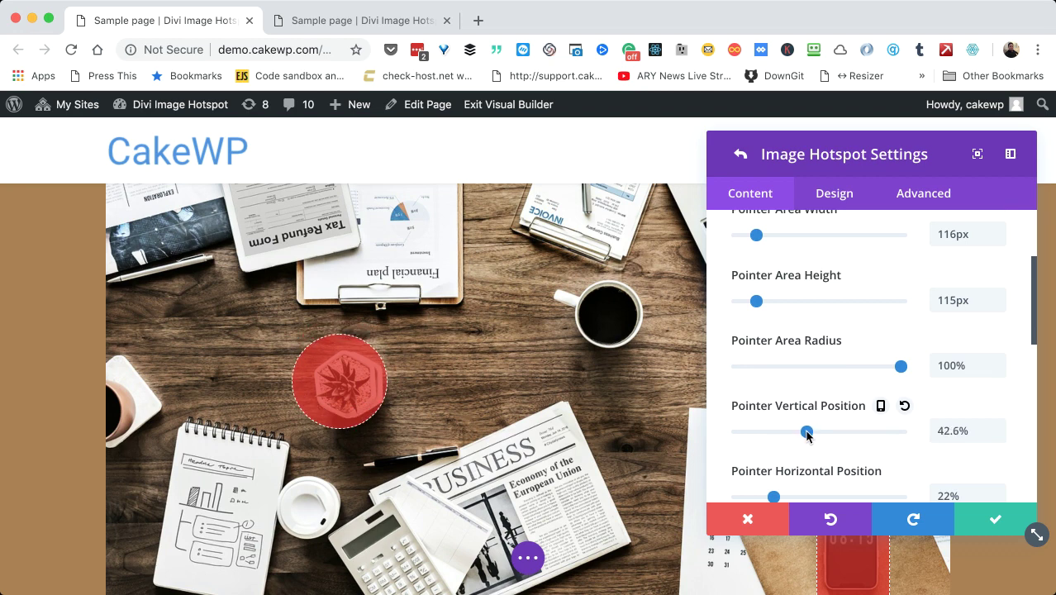
pyautogui.scroll(-1, 801, 460)
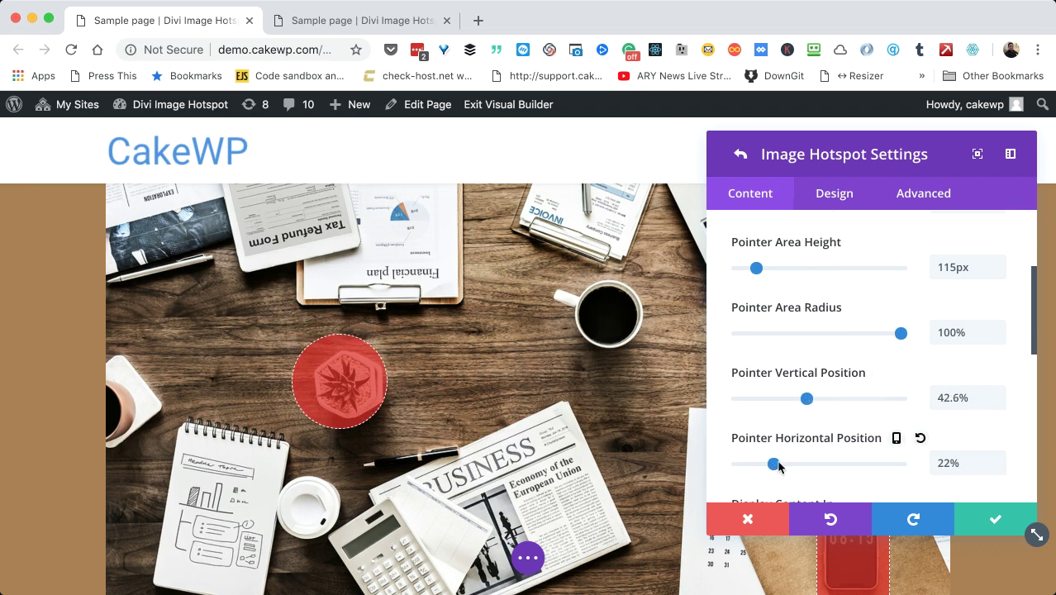
pyautogui.moveTo(778, 467); pyautogui.dragTo(775, 465)
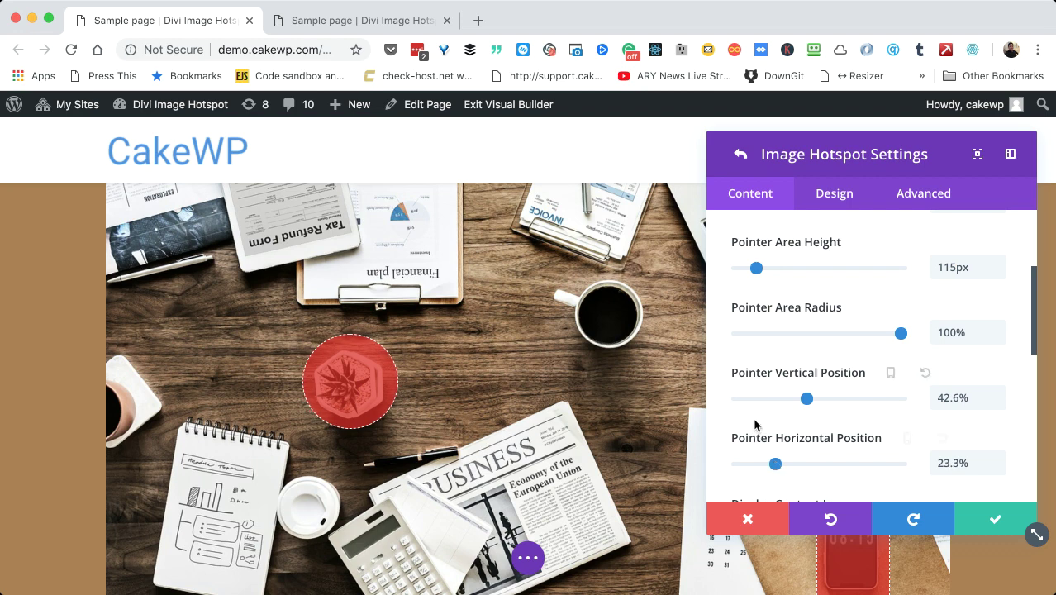
pyautogui.scroll(-1, 753, 417)
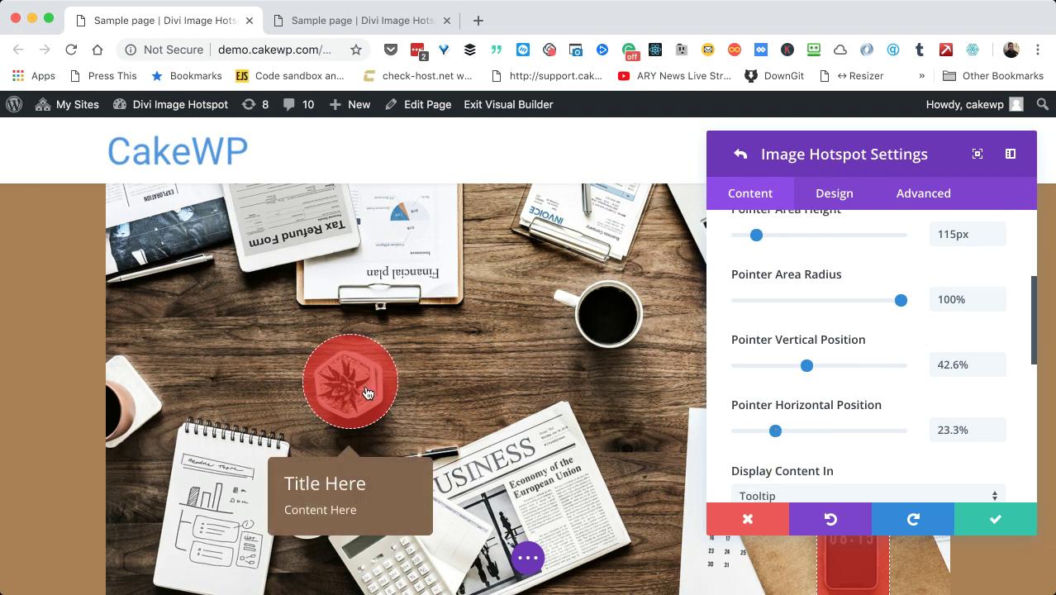
pyautogui.moveTo(350, 381)
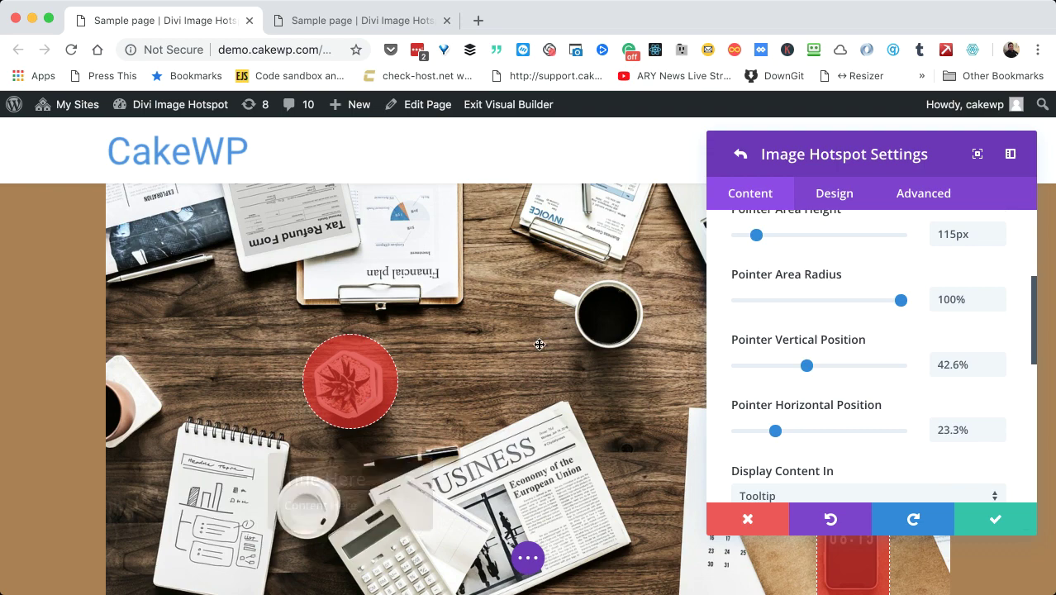
pyautogui.scroll(-2, 528, 311)
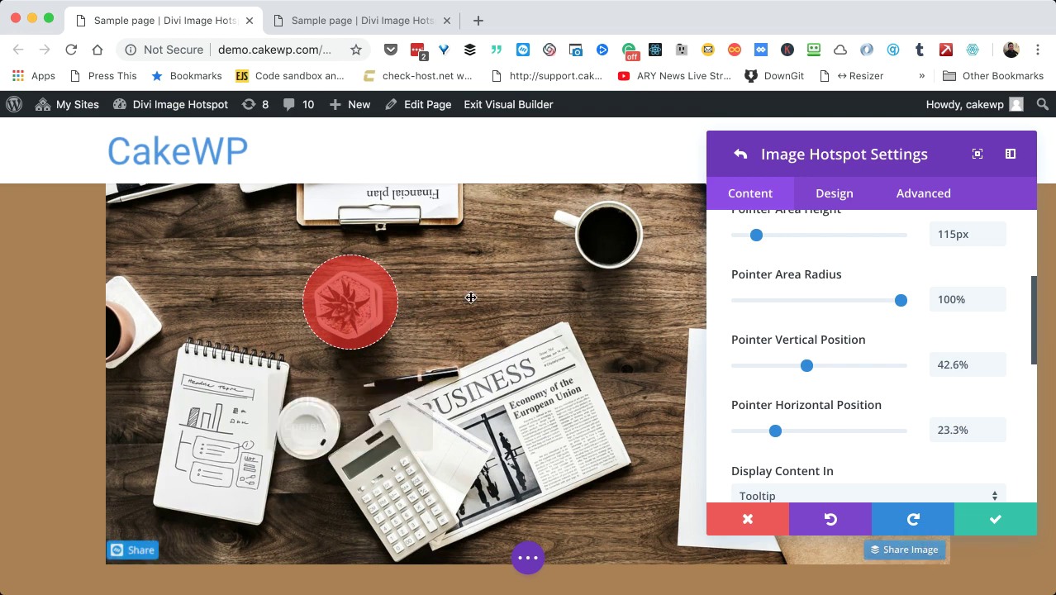
# - Keep Display Tooltip On as Hover and set Display Content In to Modal
pyautogui.scroll(2, 810, 296)
pyautogui.scroll(3, 810, 296)
pyautogui.scroll(-5, 809, 298)
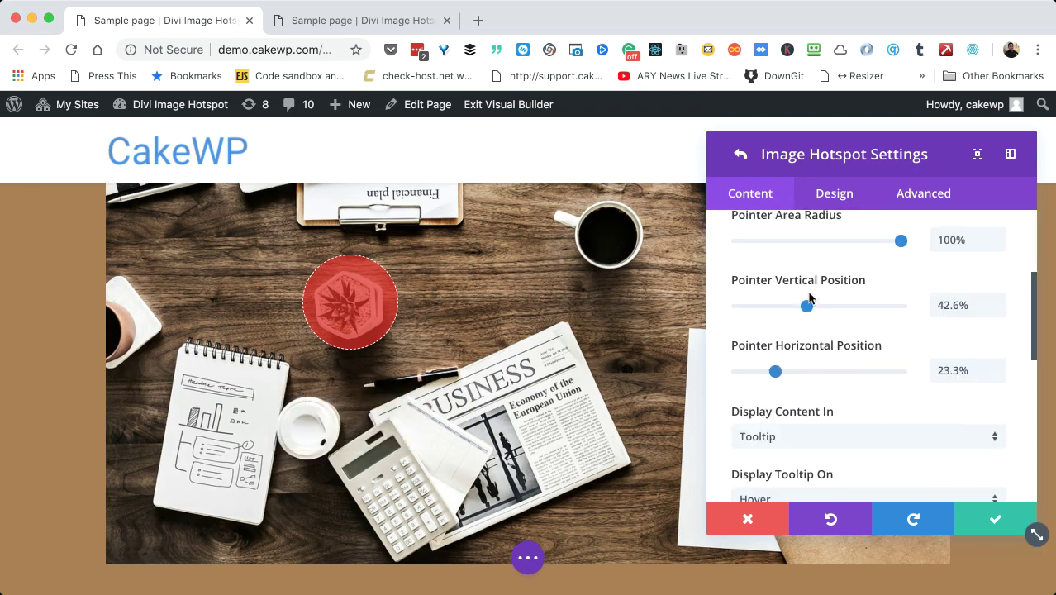
pyautogui.scroll(-4, 809, 298)
pyautogui.scroll(-1, 810, 298)
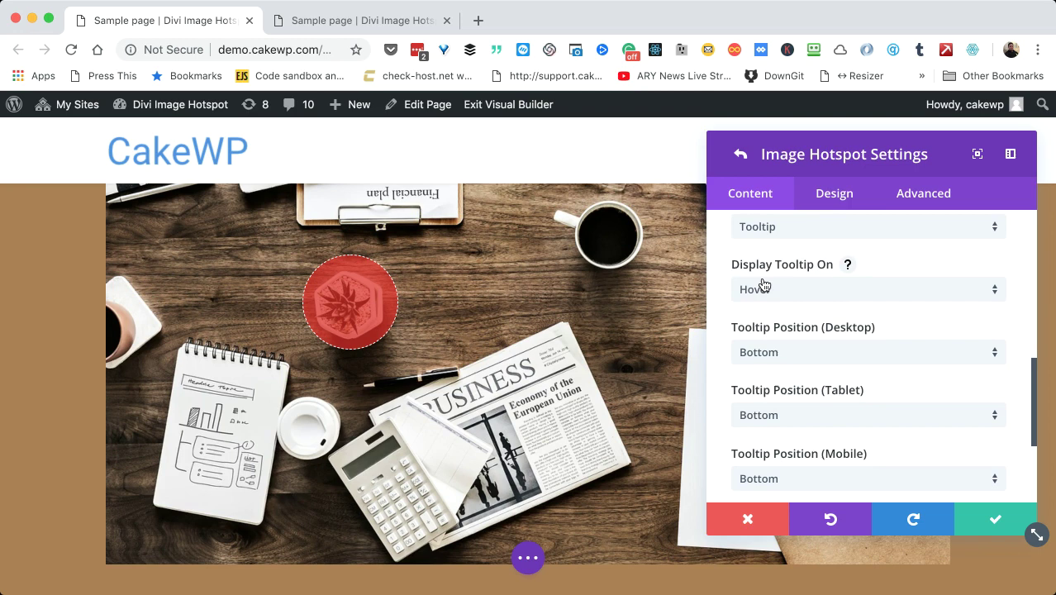
pyautogui.scroll(3, 760, 286)
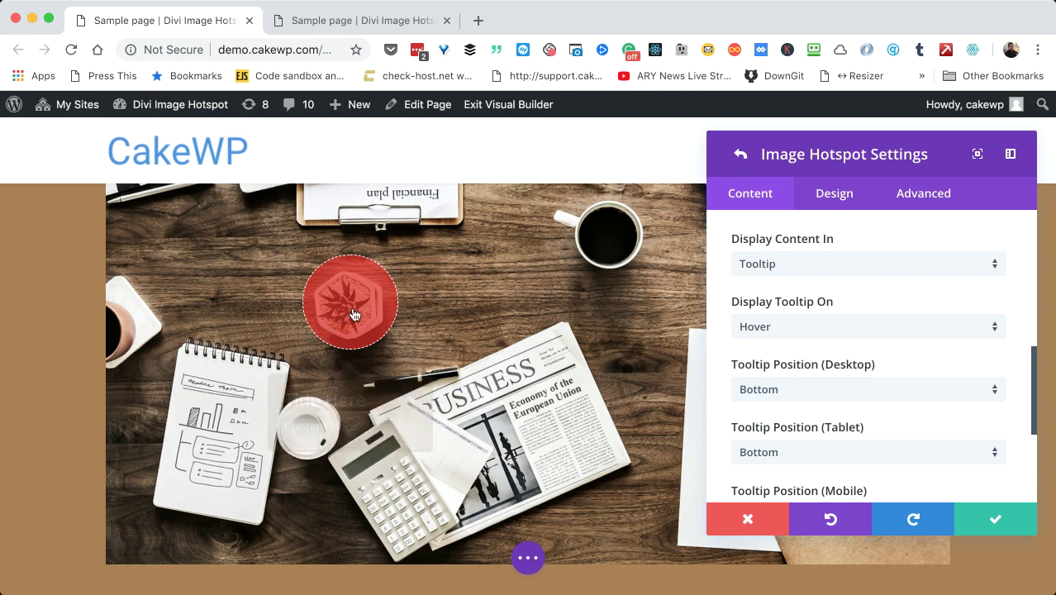
pyautogui.click(776, 327)
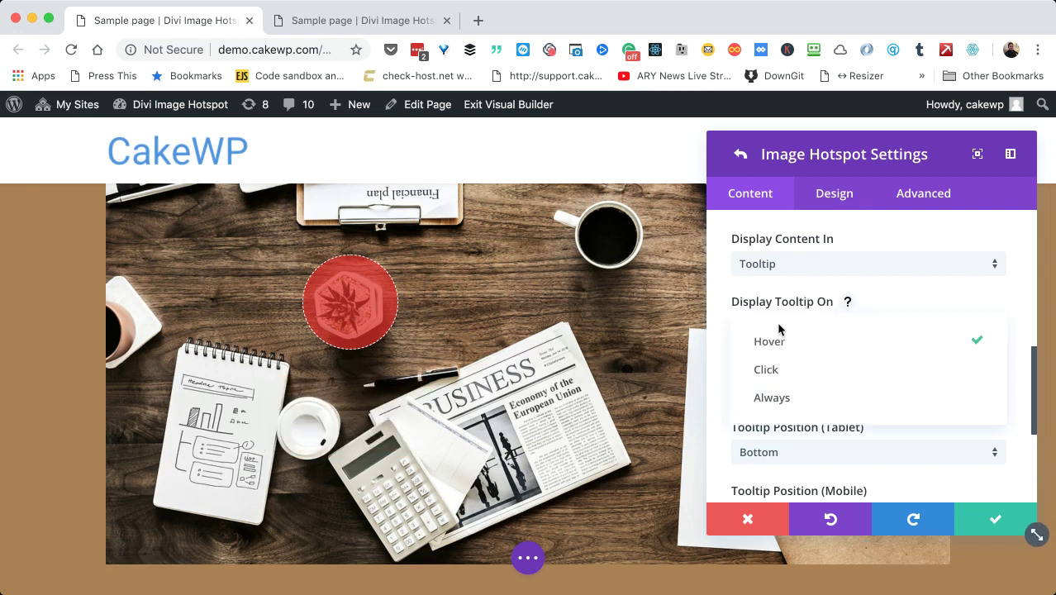
pyautogui.click(721, 315)
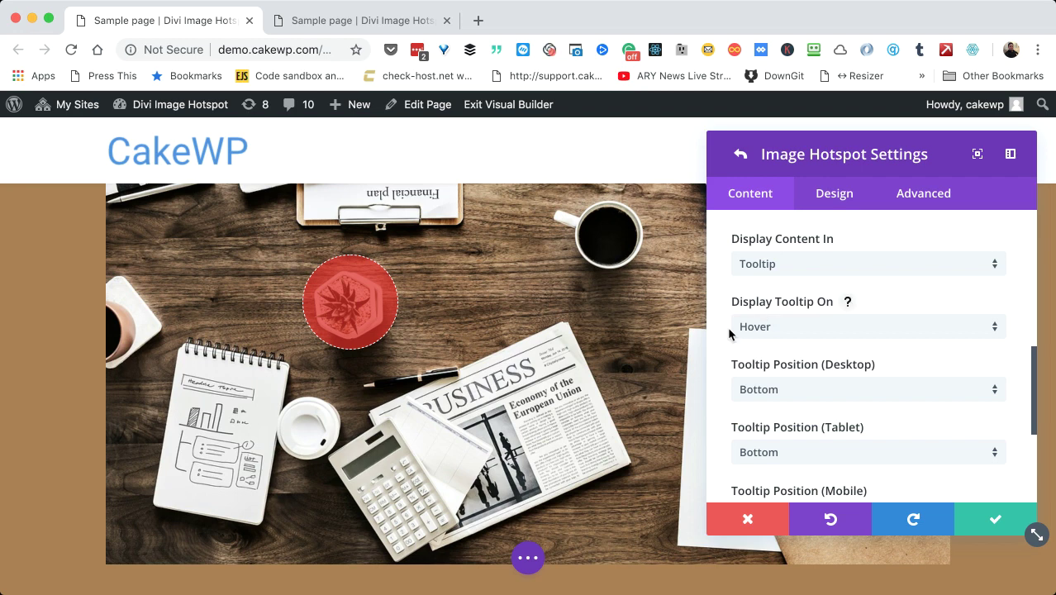
pyautogui.click(755, 266)
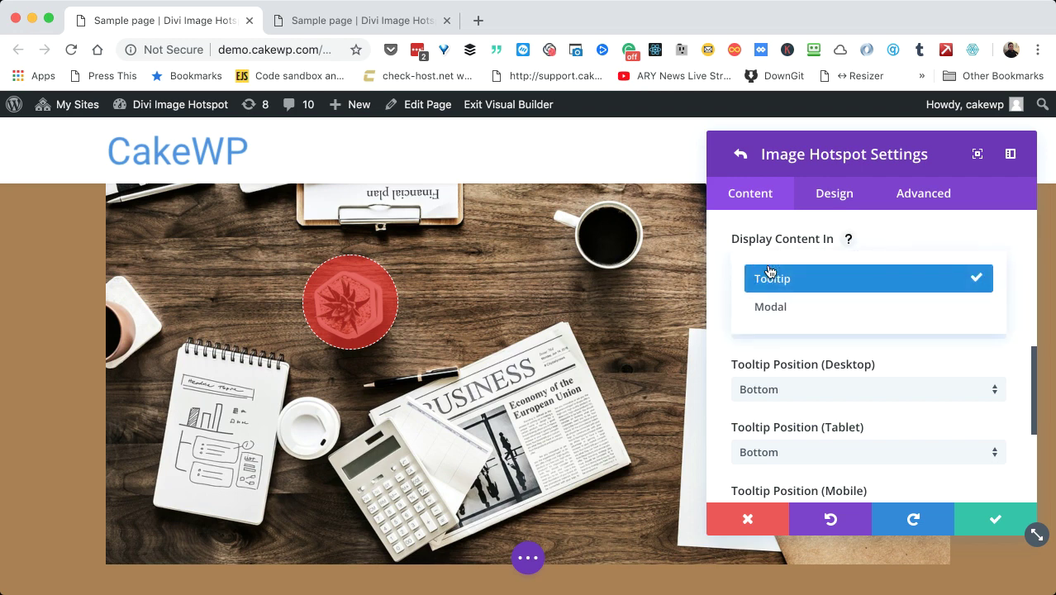
pyautogui.moveTo(867, 279)
pyautogui.click(768, 306)
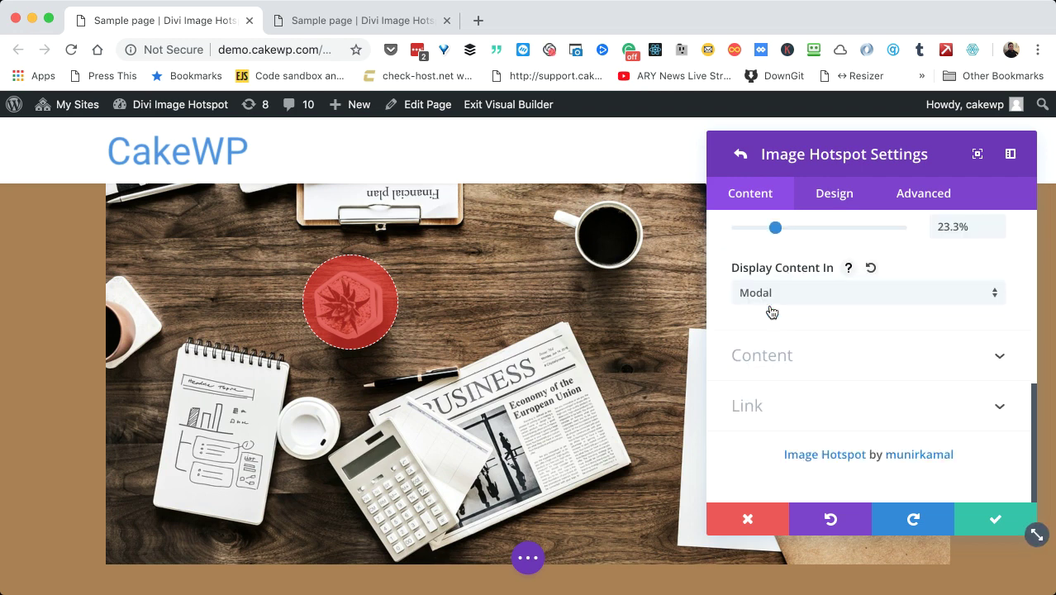
# - Preview the plant hotspot's modal, then set Display Content In back to Tooltip
pyautogui.click(350, 307)
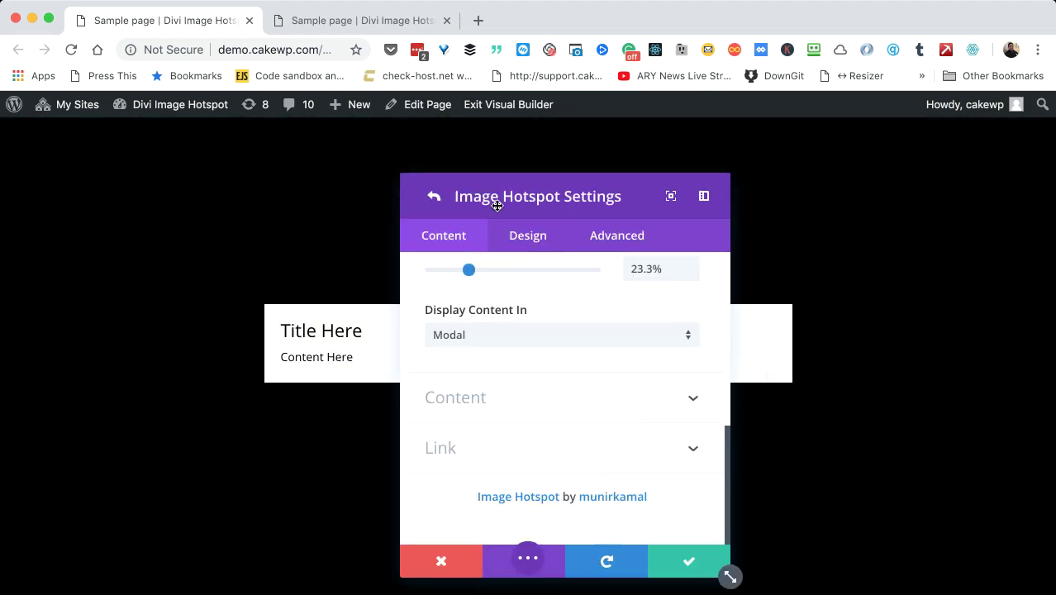
pyautogui.moveTo(802, 164); pyautogui.dragTo(750, 193)
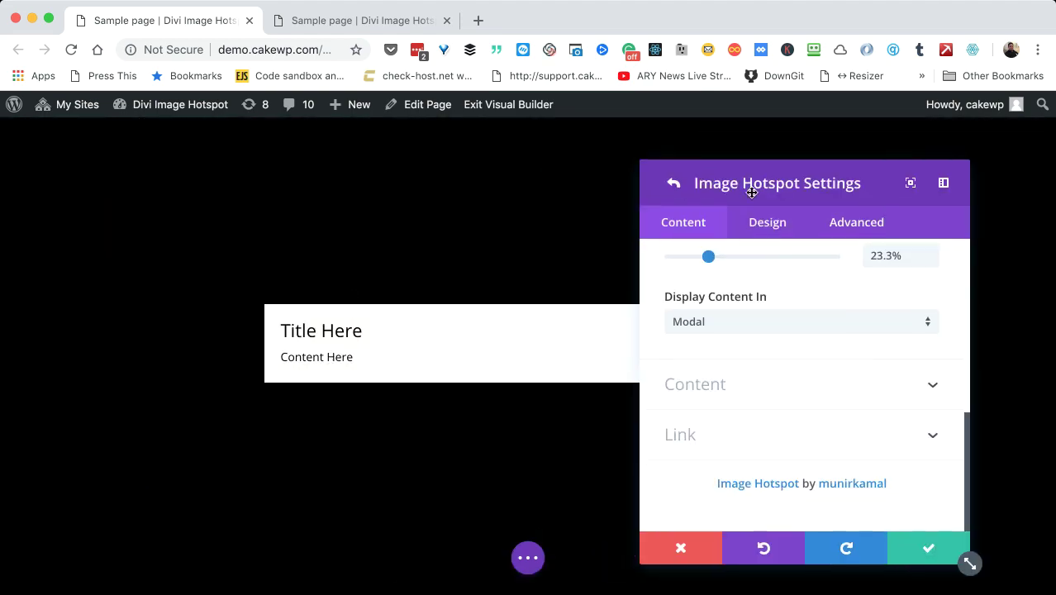
pyautogui.click(781, 321)
pyautogui.click(698, 340)
pyautogui.moveTo(462, 355)
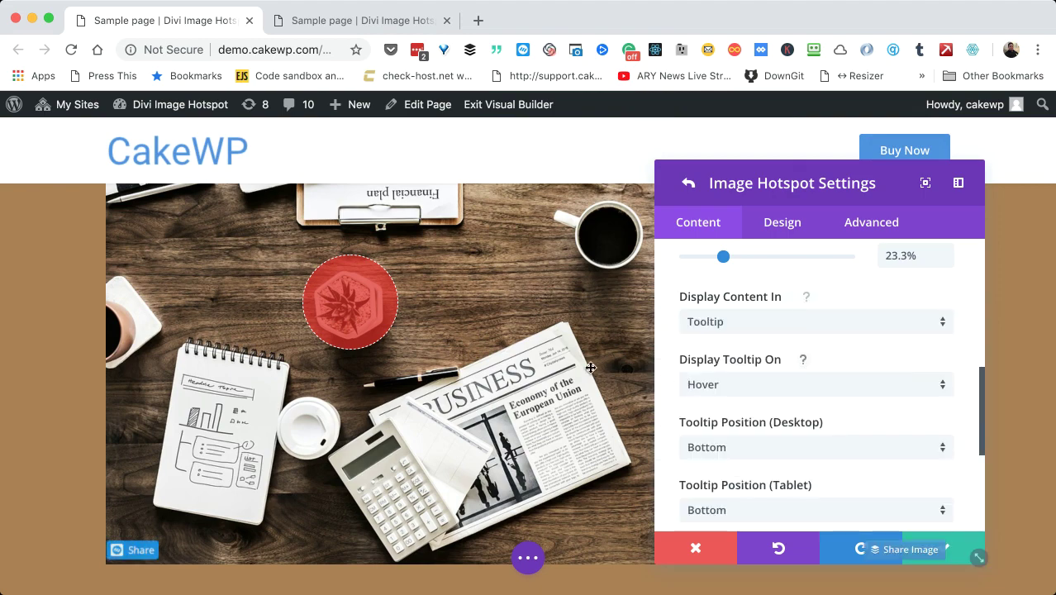
# - Review the tooltip position settings: bottom on desktop, tablet and mobile
pyautogui.scroll(1, 471, 324)
pyautogui.scroll(3, 446, 339)
pyautogui.scroll(-3, 419, 353)
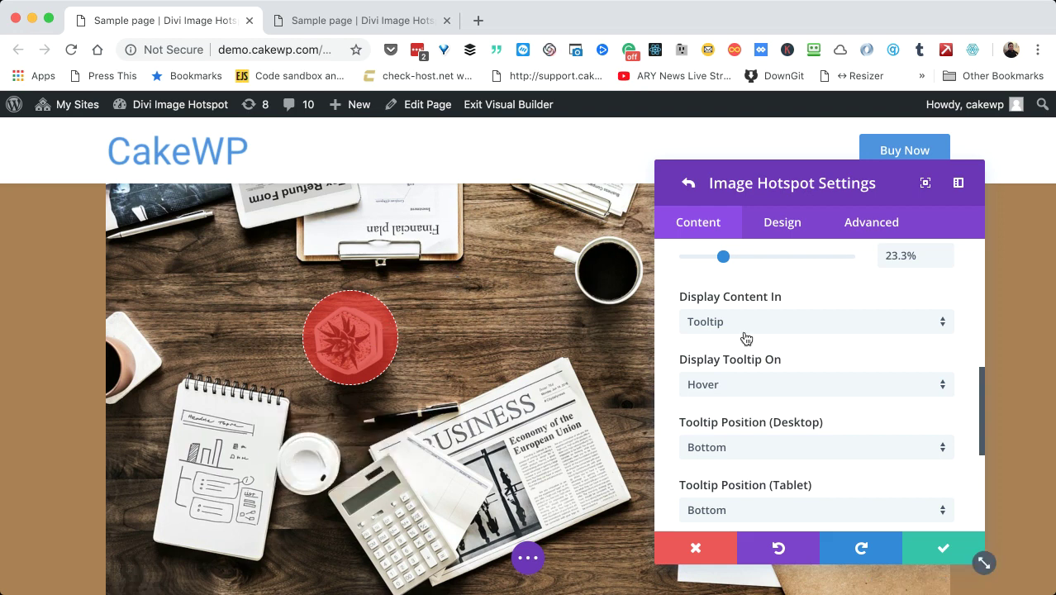
pyautogui.moveTo(758, 190); pyautogui.dragTo(693, 160)
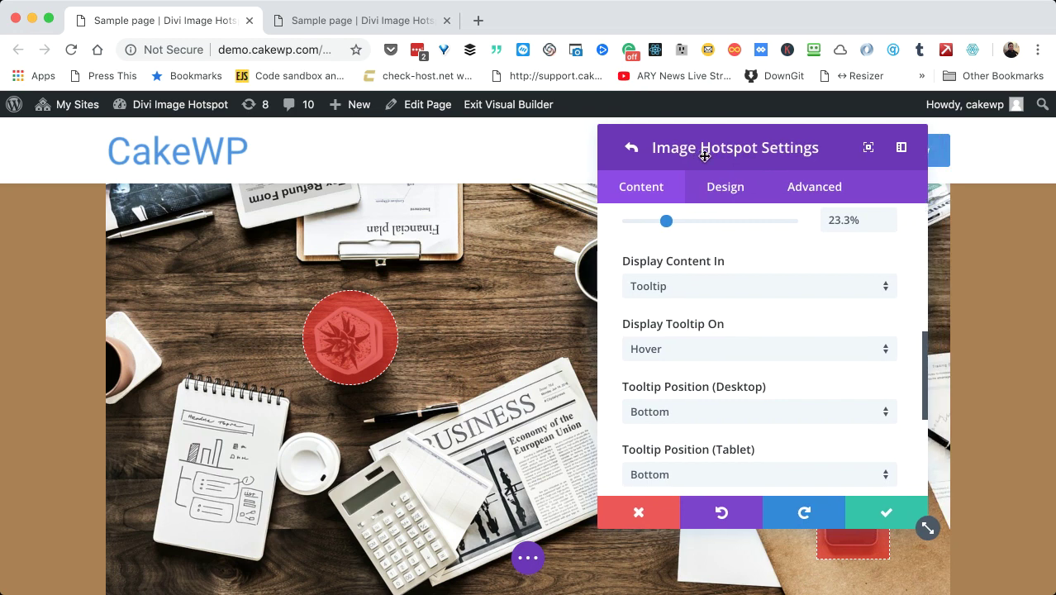
pyautogui.scroll(-3, 672, 289)
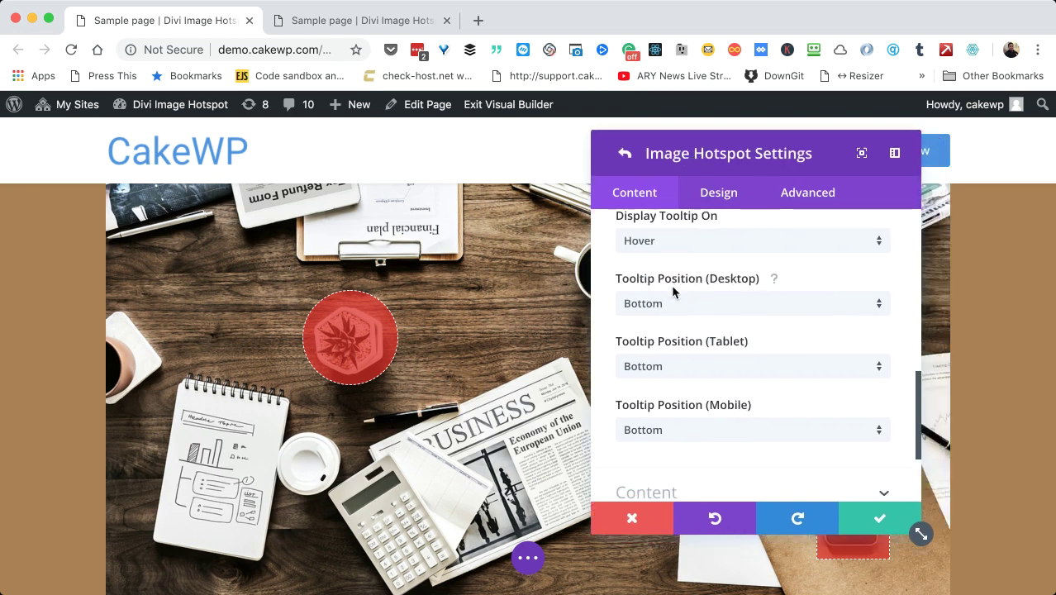
pyautogui.scroll(-3, 650, 354)
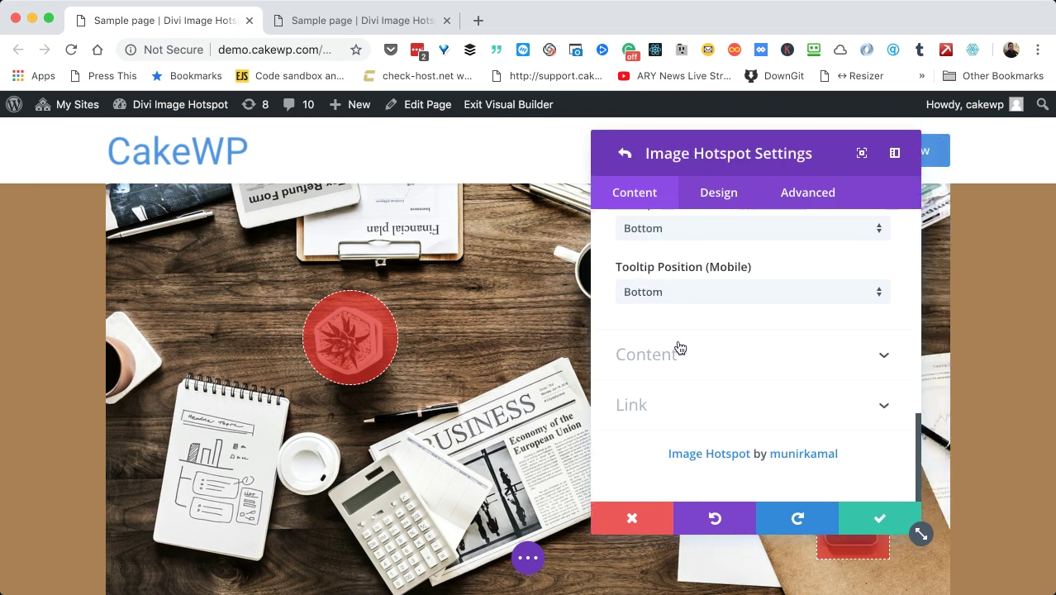
# - Discard the hotspot changes and go down to the brick-wall section
pyautogui.click(654, 511)
pyautogui.scroll(-5, 460, 402)
pyautogui.scroll(-1, 460, 402)
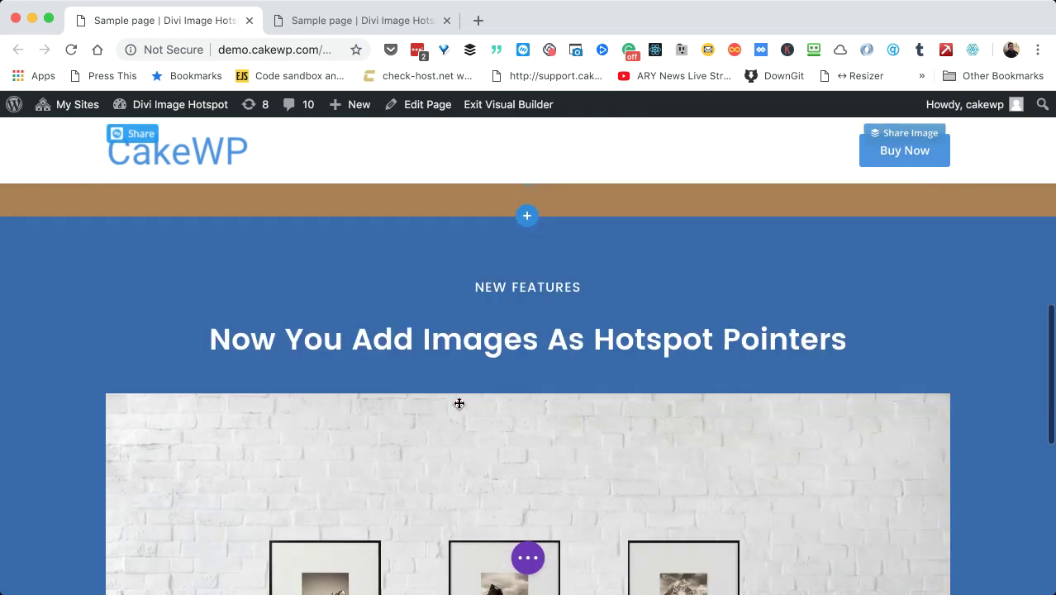
pyautogui.scroll(-1, 460, 402)
pyautogui.scroll(-1, 318, 448)
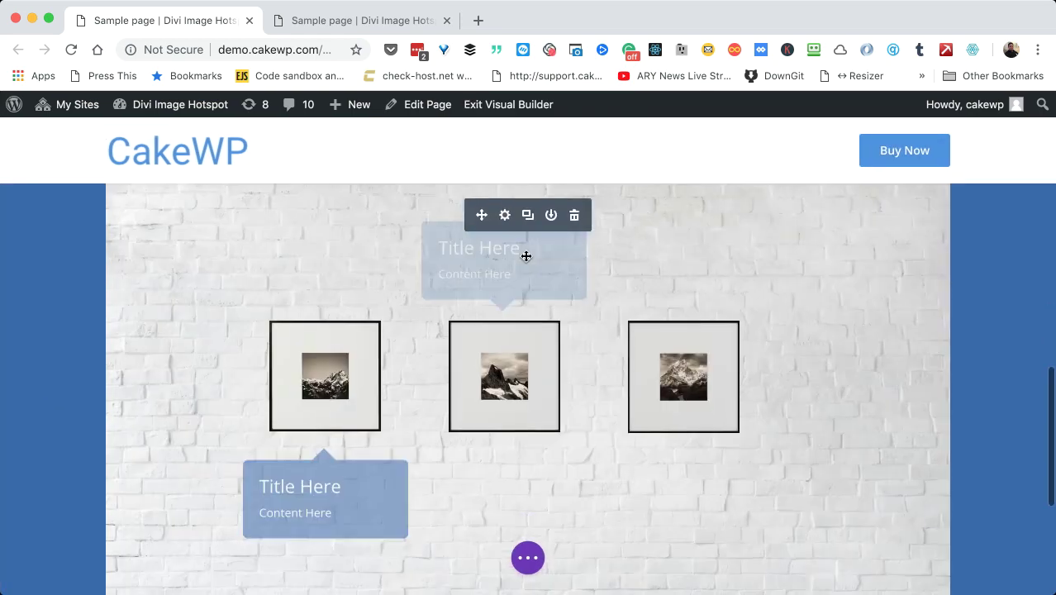
# - Open the left framed-picture spot's settings, showing its 135px pointer image width
pyautogui.click(505, 216)
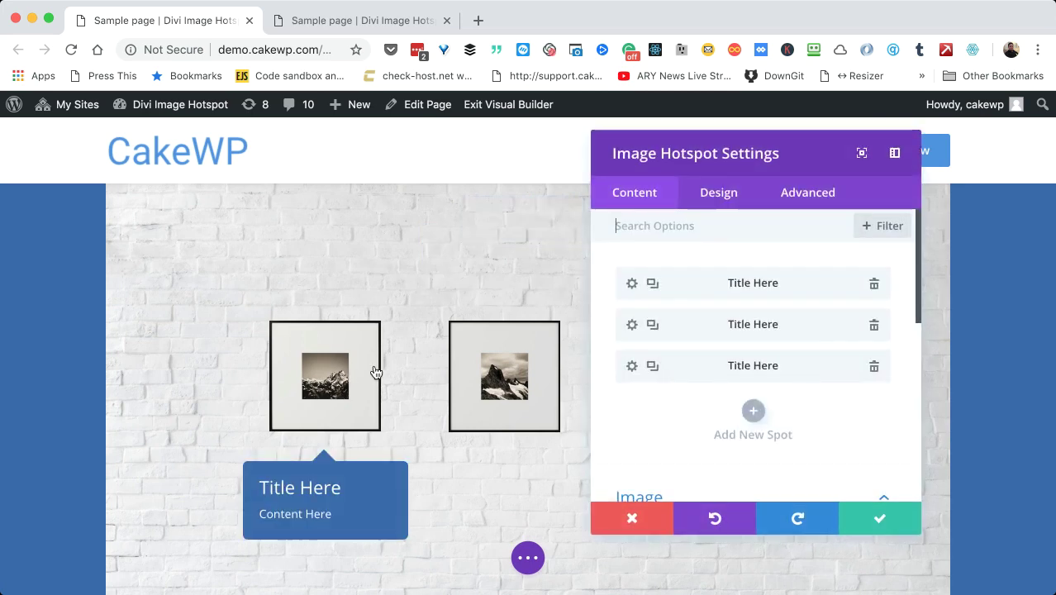
pyautogui.click(306, 403)
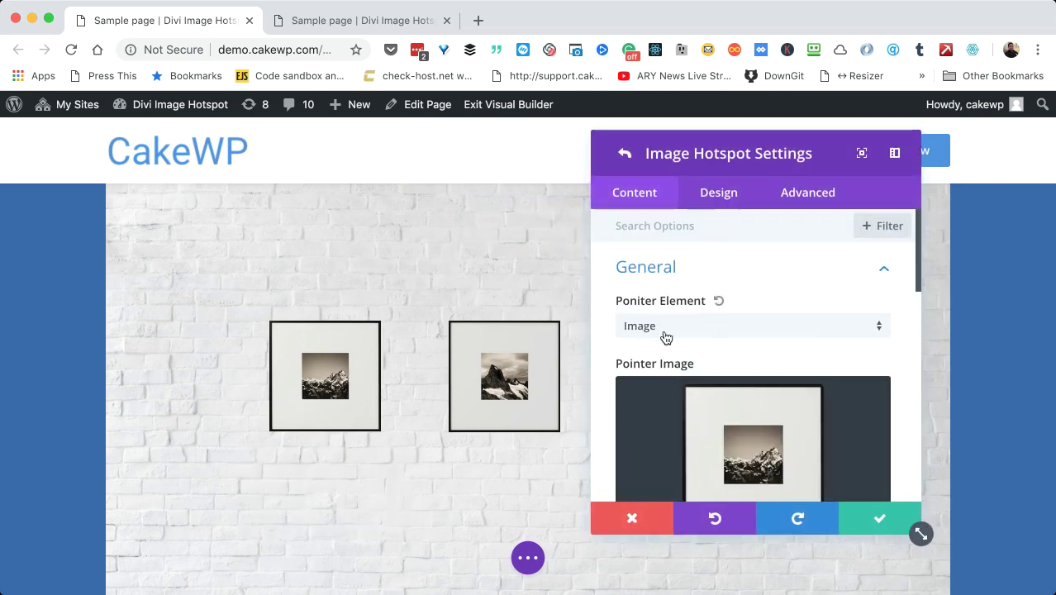
pyautogui.scroll(-1, 653, 351)
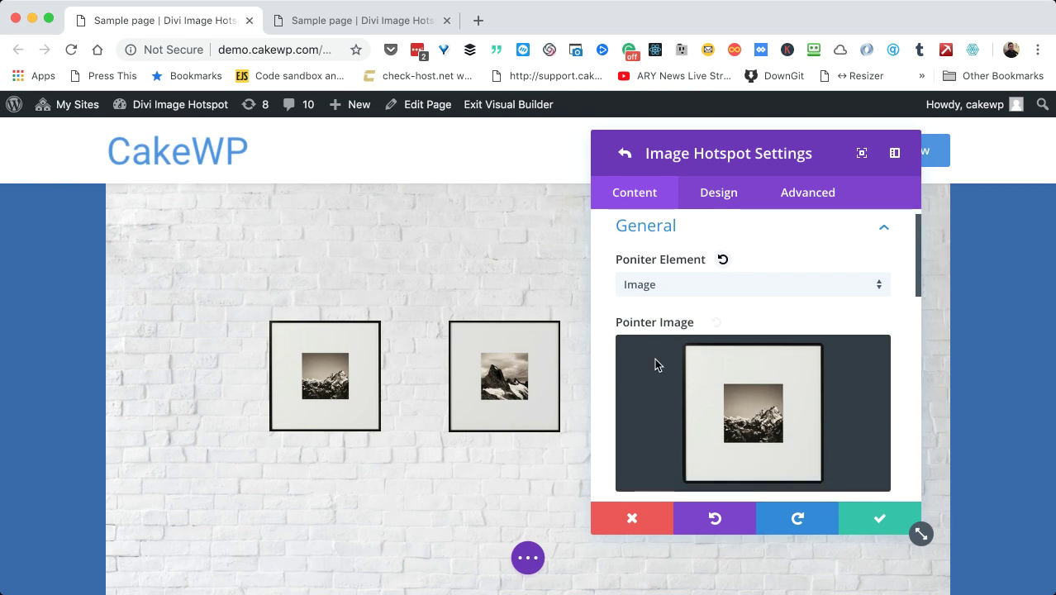
pyautogui.scroll(-2, 718, 355)
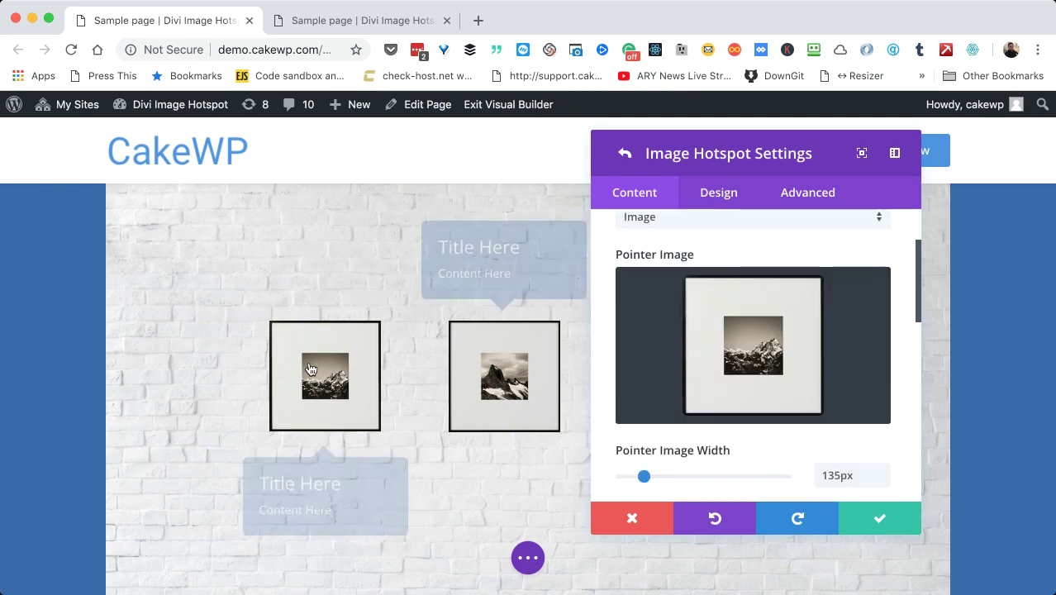
pyautogui.scroll(1, 223, 302)
pyautogui.scroll(-2, 223, 303)
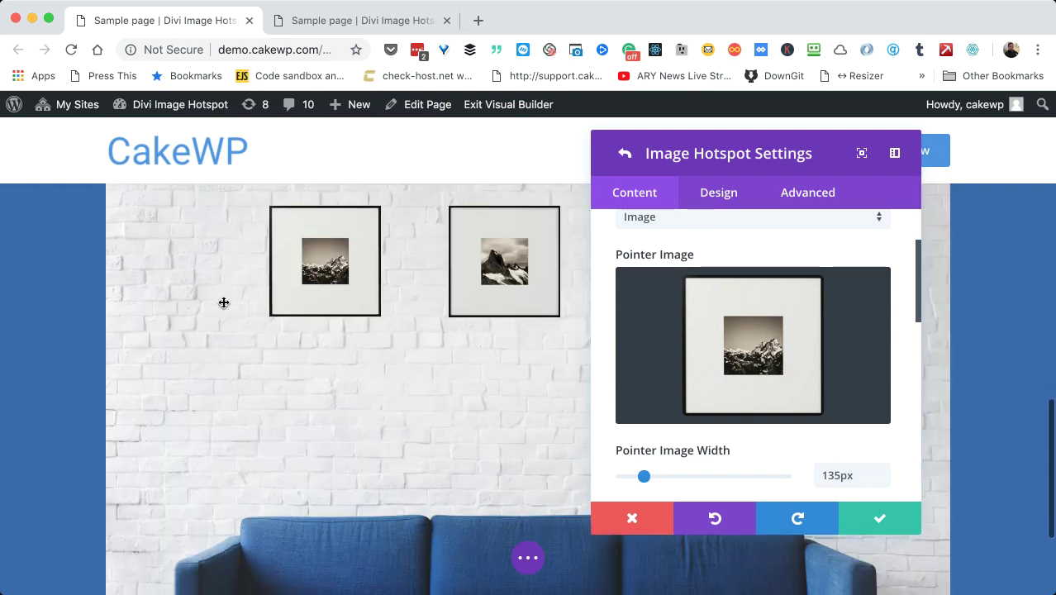
pyautogui.scroll(-1, 223, 302)
pyautogui.scroll(2, 223, 302)
pyautogui.scroll(2, 223, 302)
pyautogui.scroll(-1, 224, 303)
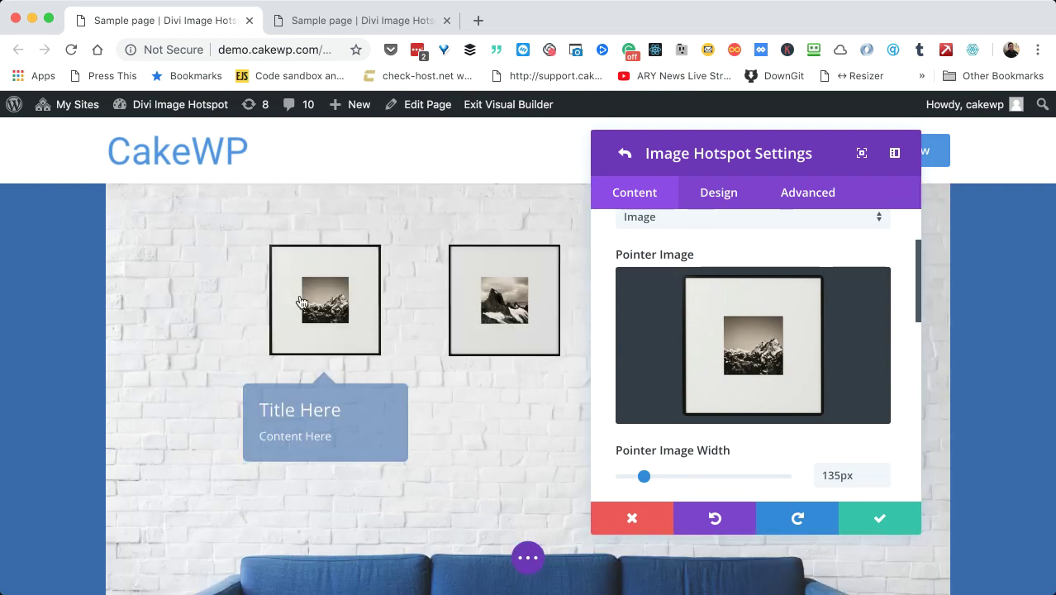
# - Set the left framed-picture pointer's image width to 133px
pyautogui.scroll(-2, 756, 357)
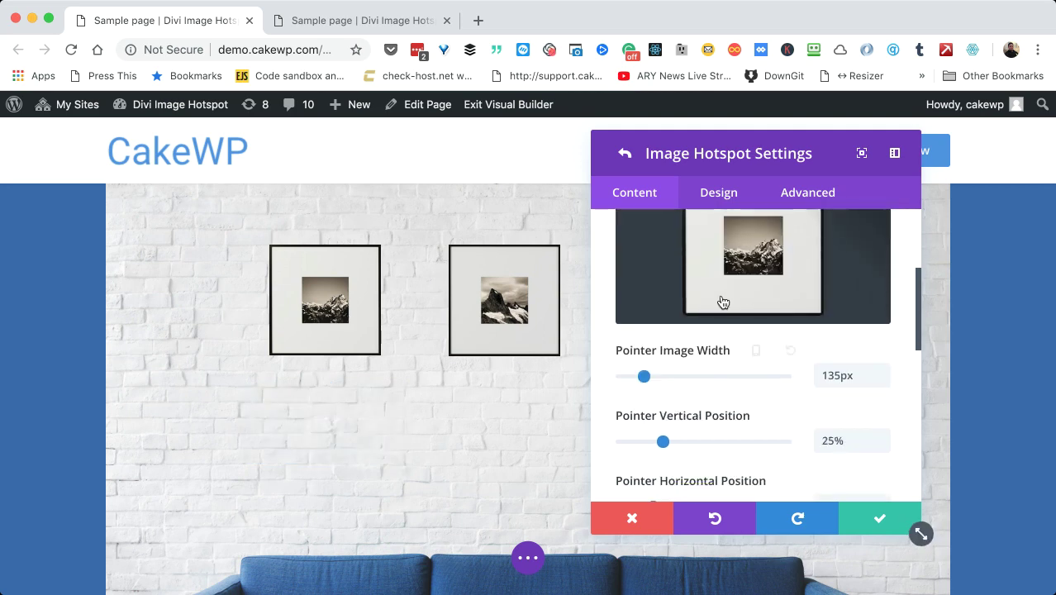
pyautogui.scroll(1, 722, 301)
pyautogui.scroll(-1, 721, 300)
pyautogui.scroll(2, 743, 299)
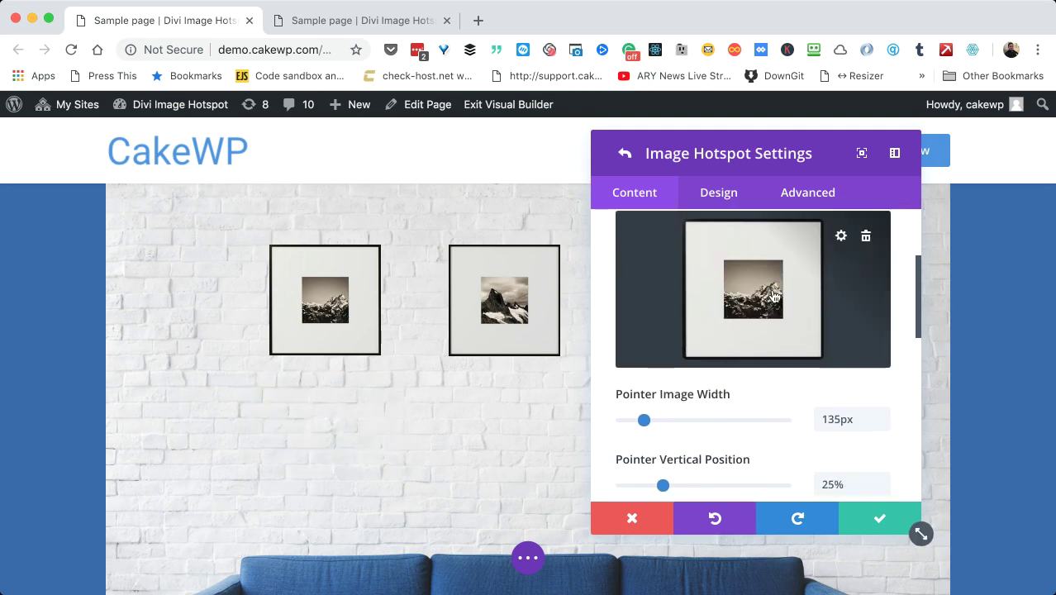
pyautogui.scroll(-2, 754, 297)
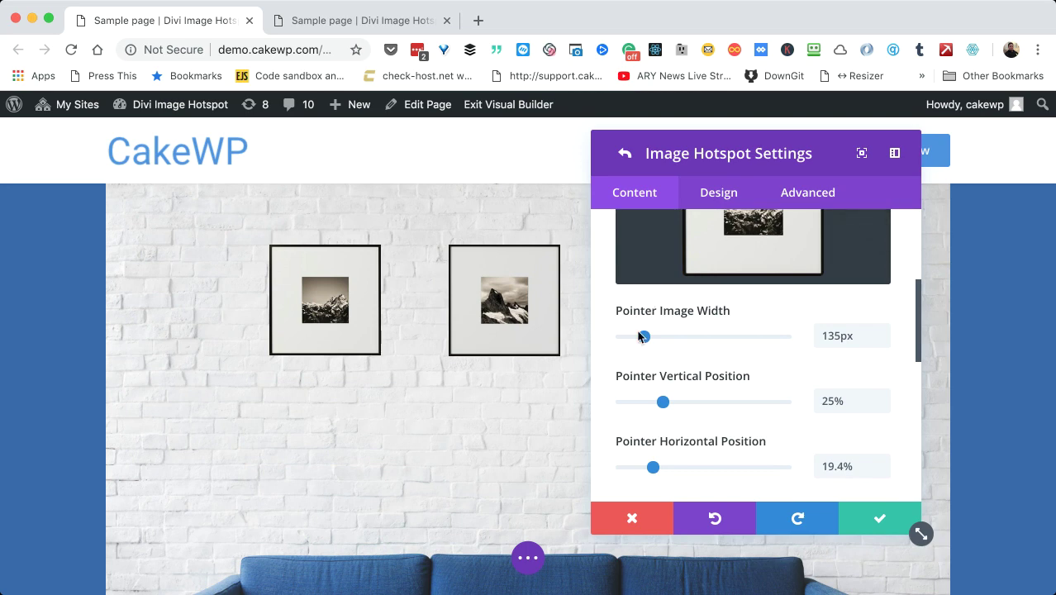
pyautogui.scroll(3, 733, 255)
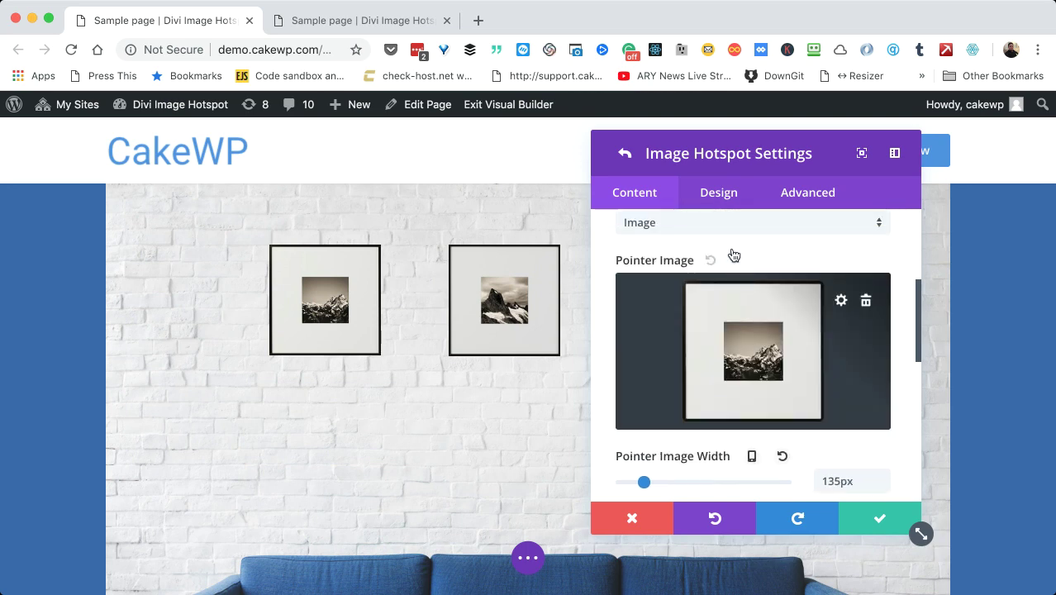
pyautogui.scroll(-2, 732, 254)
pyautogui.moveTo(644, 481)
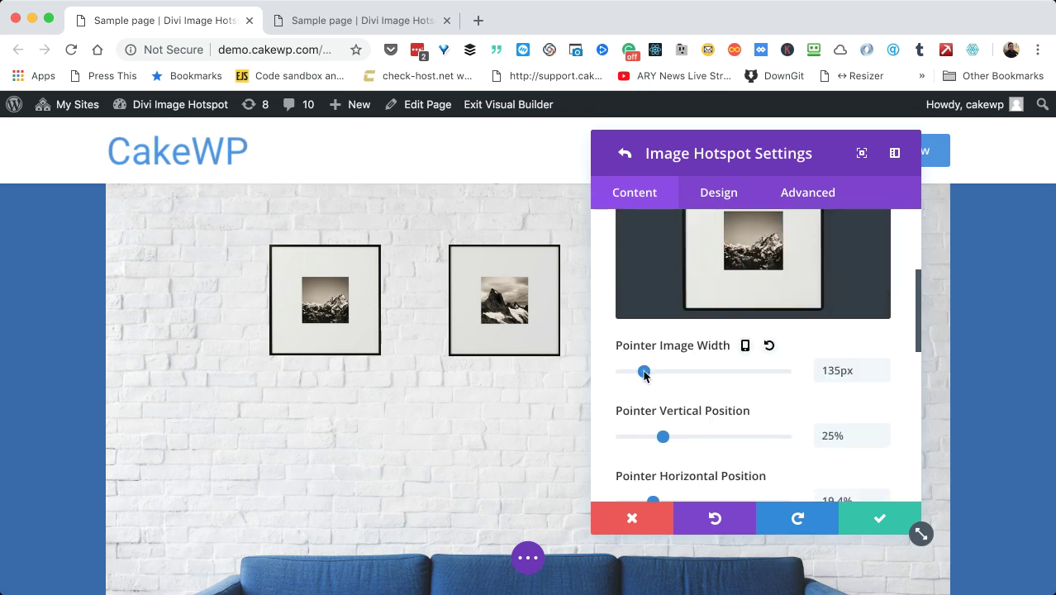
pyautogui.moveTo(643, 373)
pyautogui.mouseDown()
pyautogui.moveTo(631, 372)
pyautogui.moveTo(644, 377)
pyautogui.mouseUp()
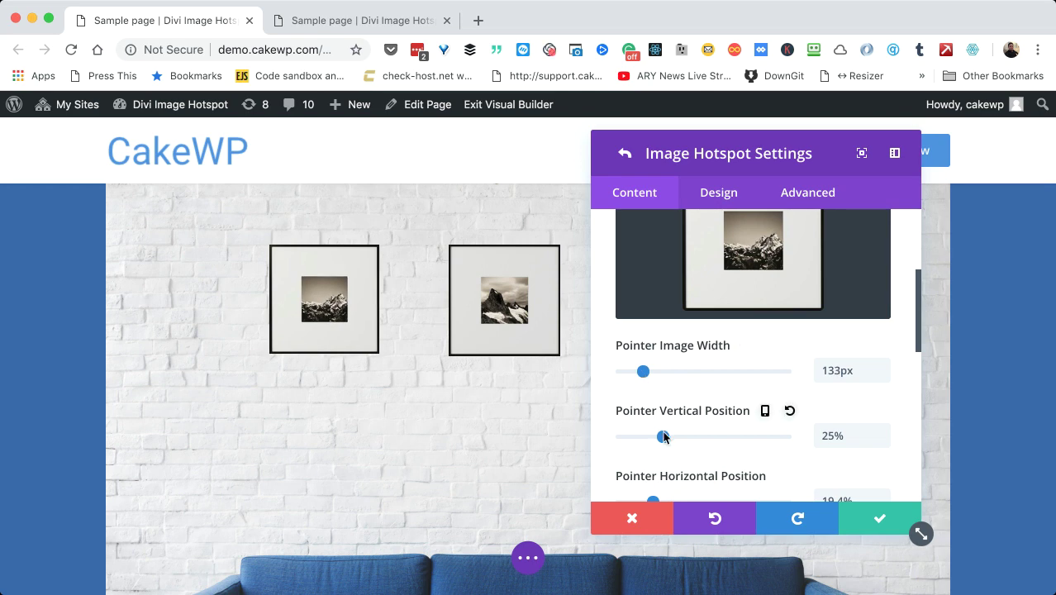
# - Move the left pointer to 24.6% vertical position and return the panel to the top
pyautogui.scroll(2, 529, 408)
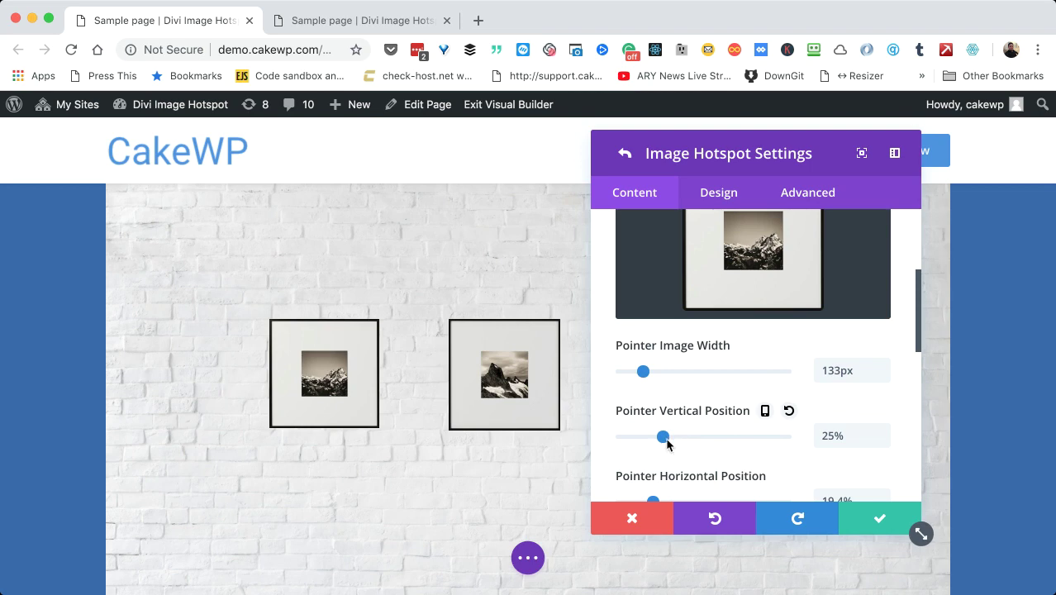
pyautogui.moveTo(666, 444); pyautogui.dragTo(653, 448)
pyautogui.scroll(-1, 670, 451)
pyautogui.scroll(-1, 647, 463)
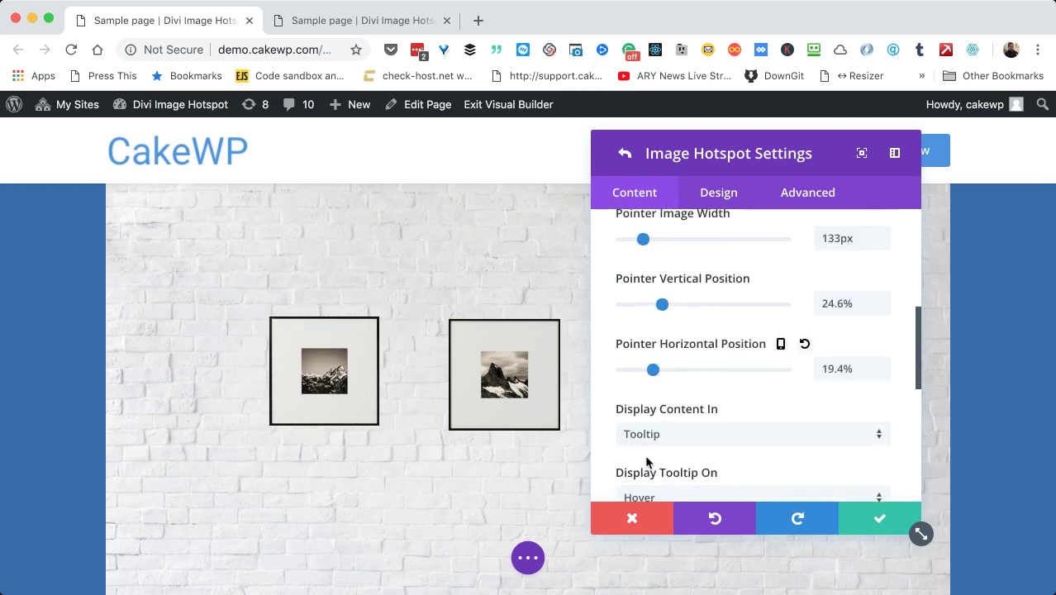
pyautogui.scroll(4, 632, 353)
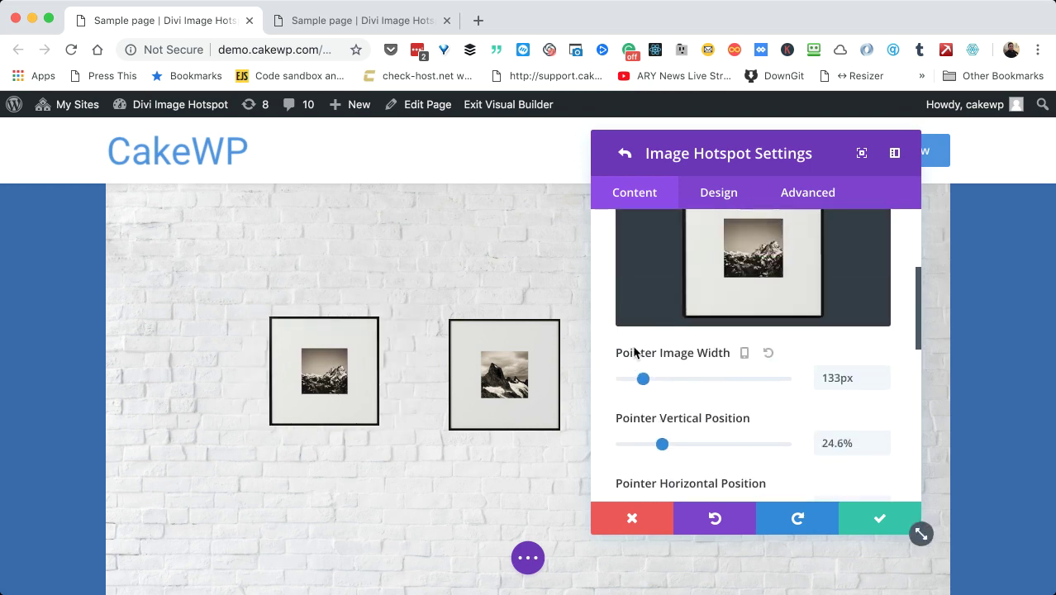
pyautogui.scroll(2, 635, 353)
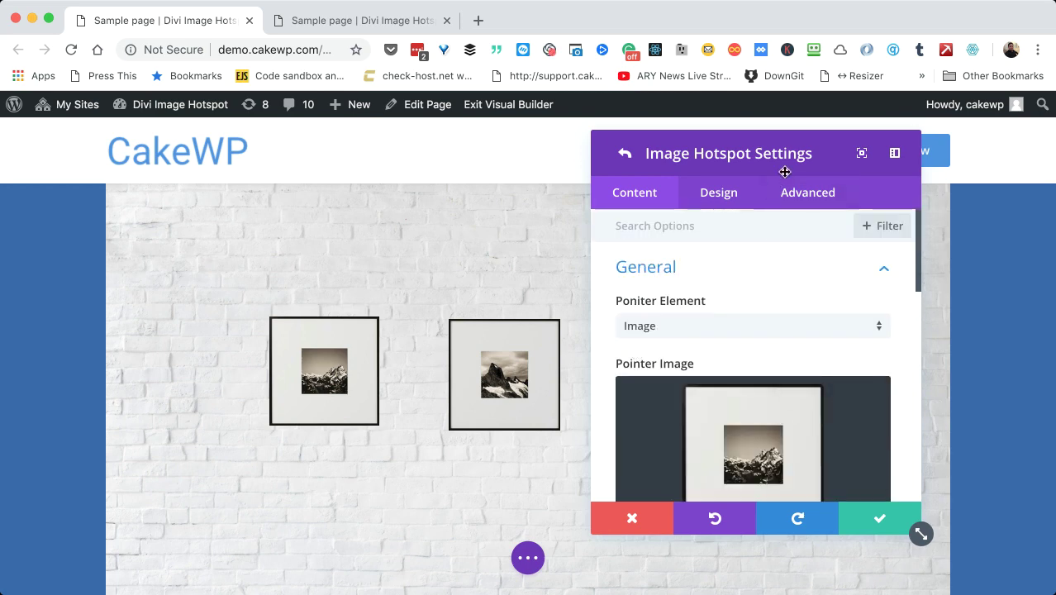
# - Move the left framed picture's Image Hotspot Settings panel further left to reveal more of the page
pyautogui.moveTo(795, 165); pyautogui.dragTo(702, 162)
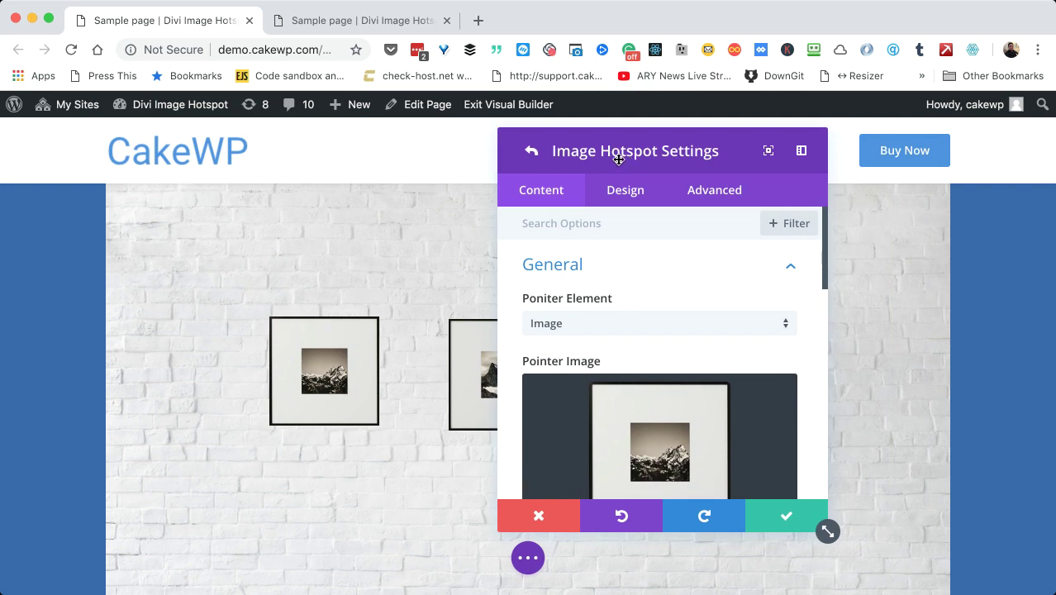